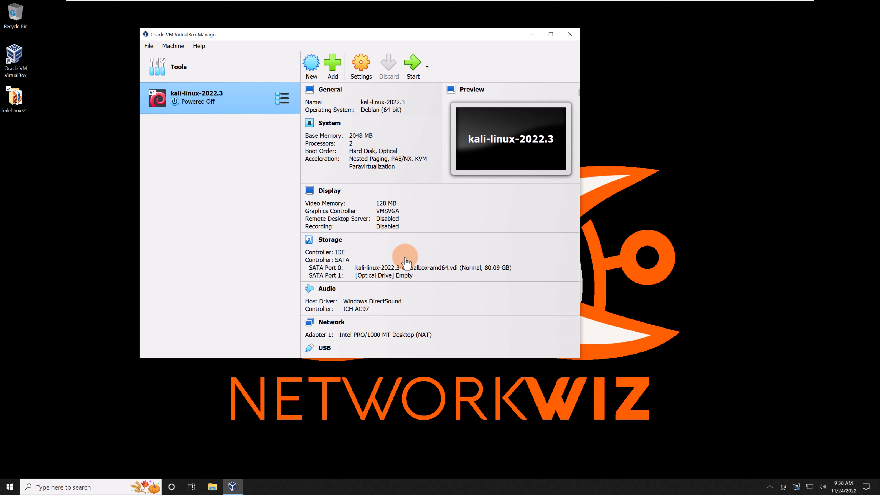
# Step: Open the kali-linux-2022.3 machine's settings and examine its General options, including the name, advanced, description and disk encryption settings
pyautogui.click(360, 70)
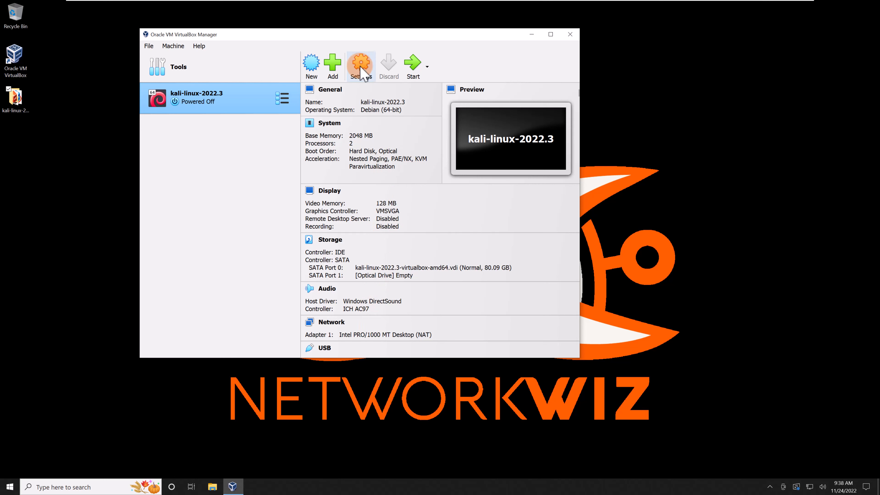
pyautogui.click(361, 69)
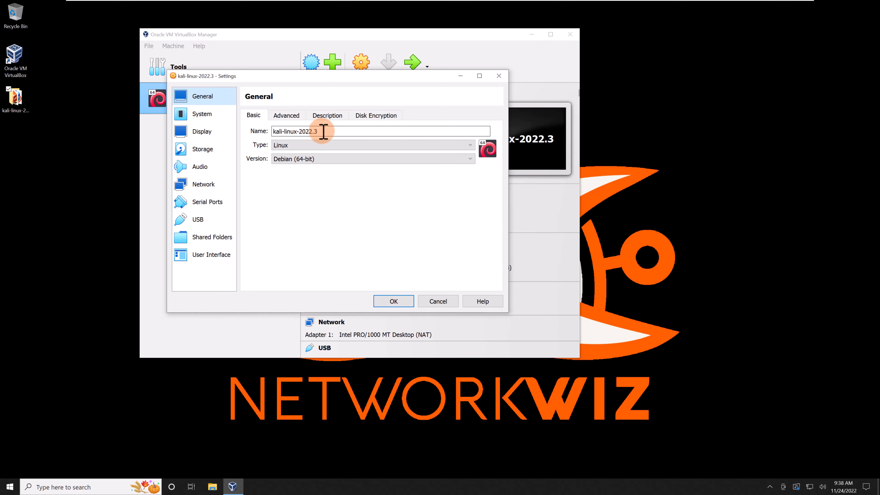
pyautogui.moveTo(328, 131); pyautogui.dragTo(273, 133)
pyautogui.click(294, 132)
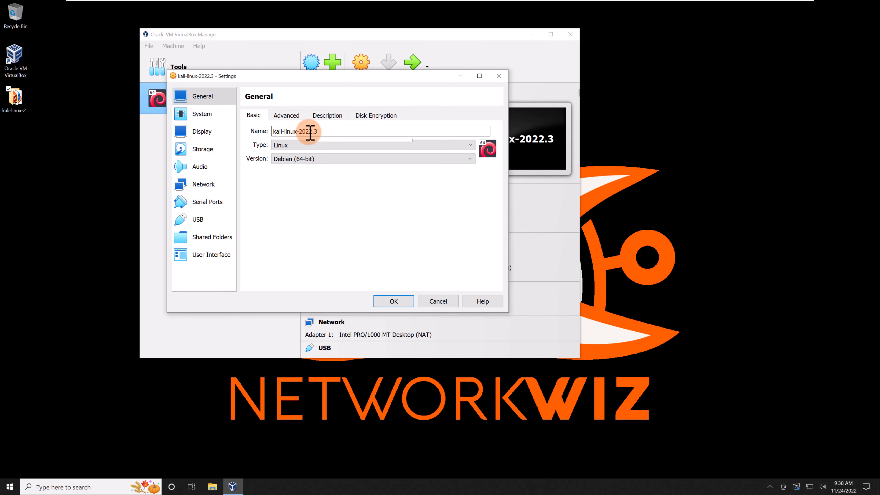
pyautogui.click(300, 117)
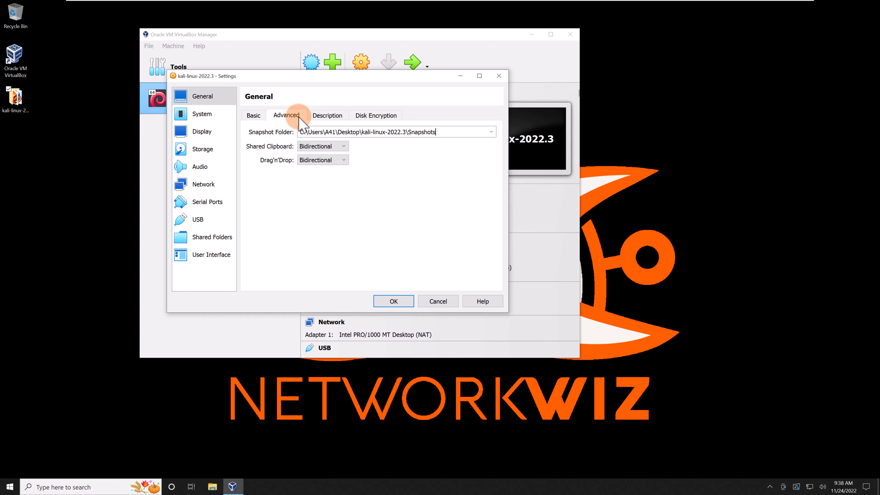
pyautogui.click(326, 116)
pyautogui.click(376, 116)
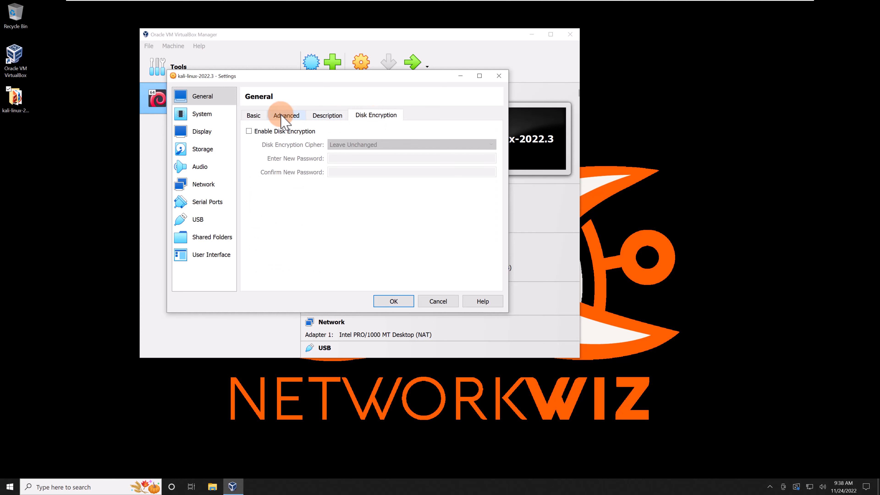
pyautogui.click(258, 134)
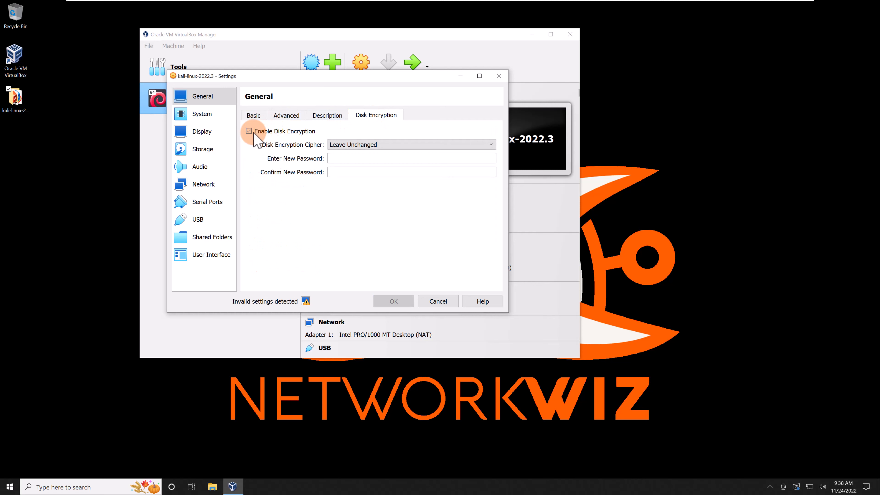
pyautogui.click(258, 134)
pyautogui.click(266, 117)
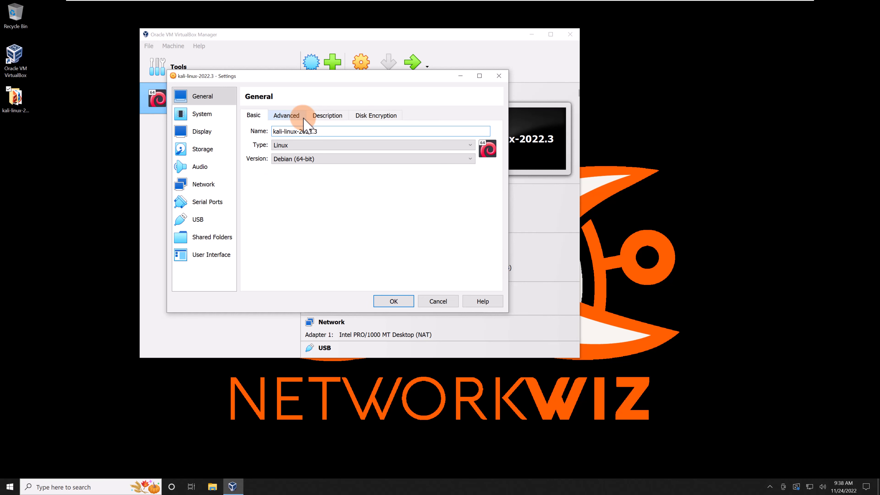
# Step: Set the virtual machine's base memory to 4096 MB in the System settings
pyautogui.click(204, 116)
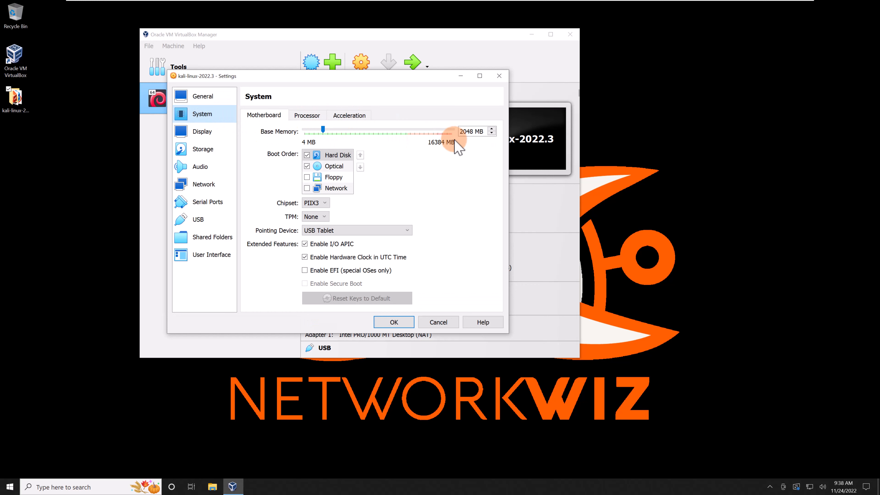
pyautogui.moveTo(485, 132); pyautogui.dragTo(458, 133)
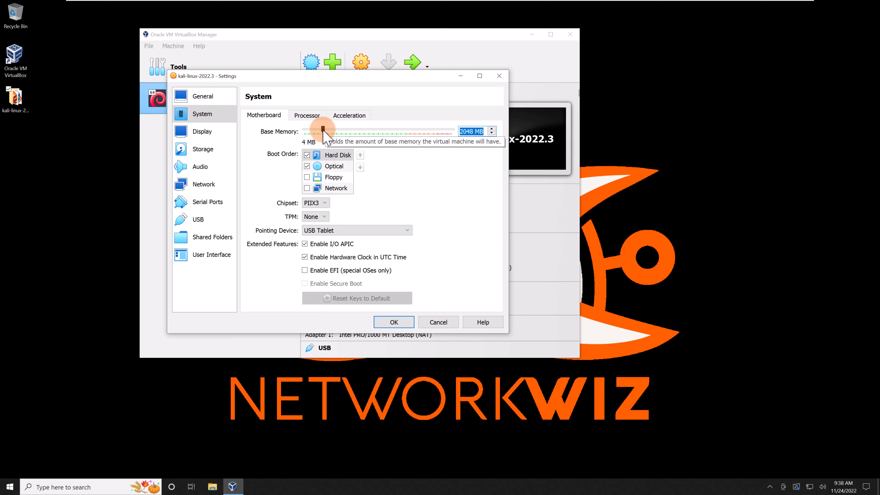
pyautogui.moveTo(323, 131); pyautogui.dragTo(329, 131)
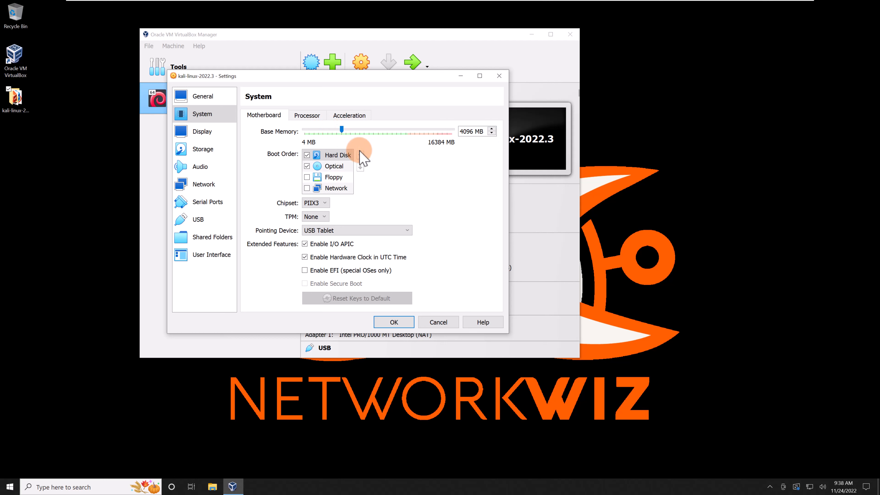
# Step: Examine the virtual machine's processor, acceleration, display, storage and audio settings
pyautogui.click(307, 115)
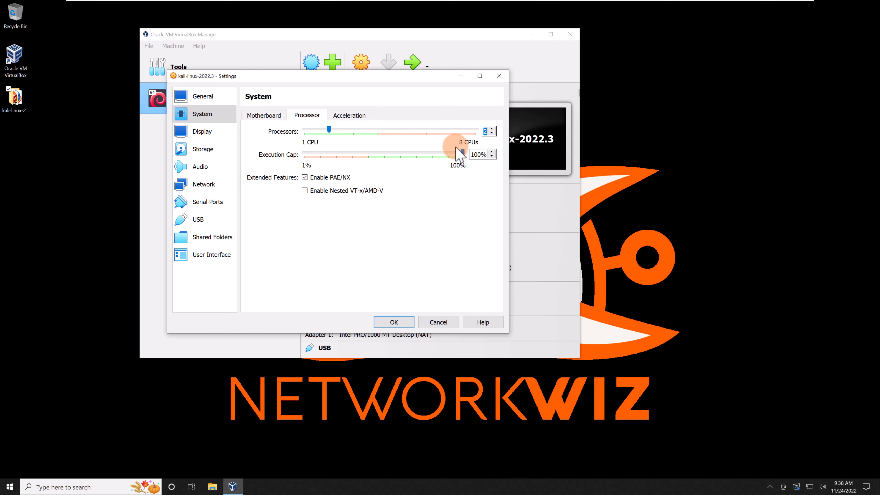
pyautogui.click(329, 131)
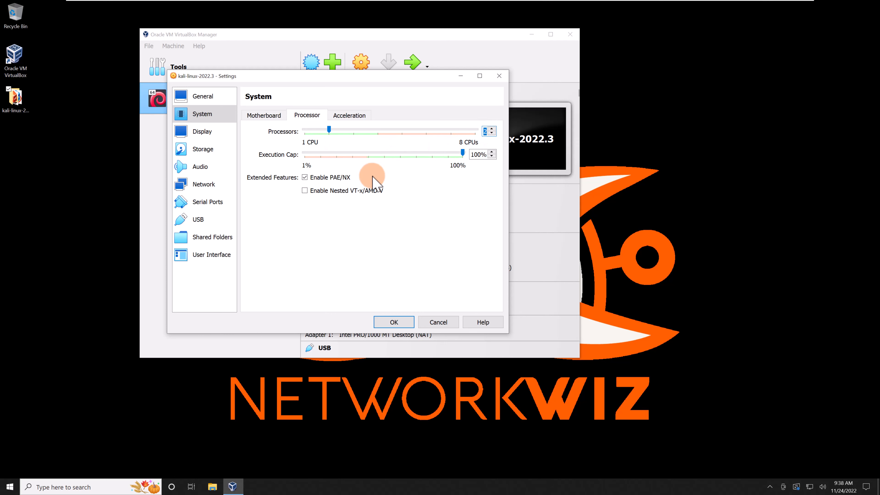
pyautogui.click(350, 115)
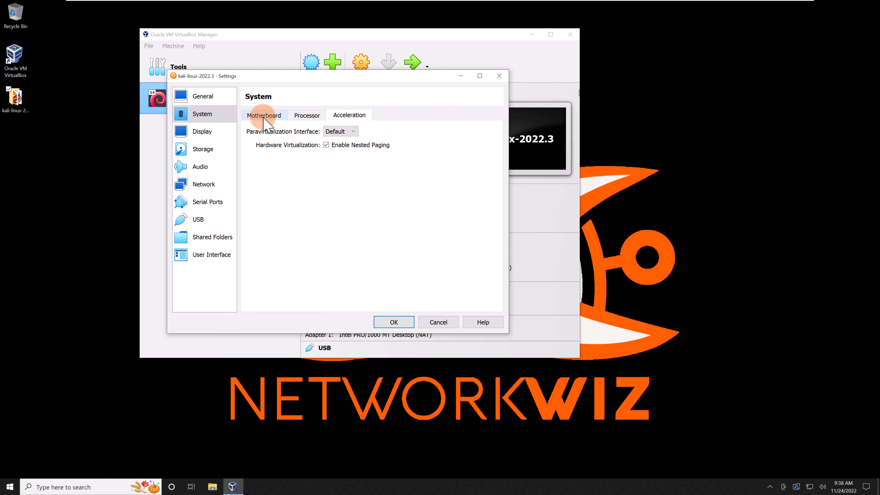
pyautogui.click(211, 133)
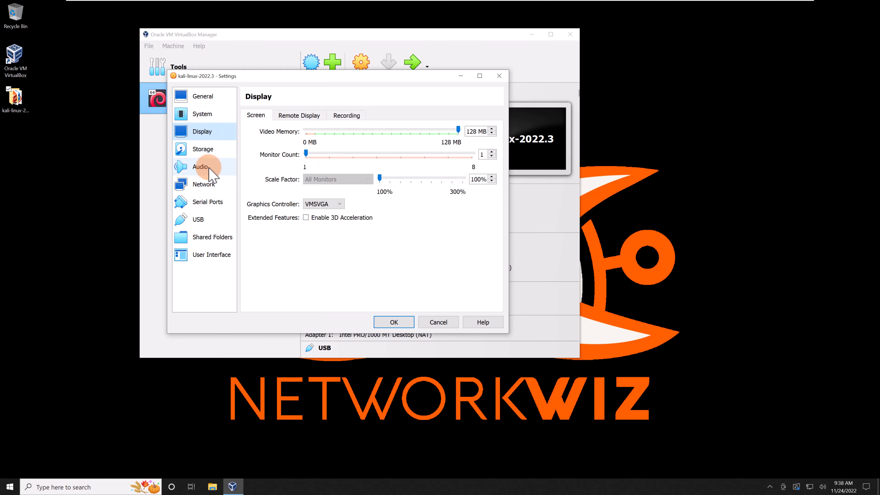
pyautogui.click(211, 153)
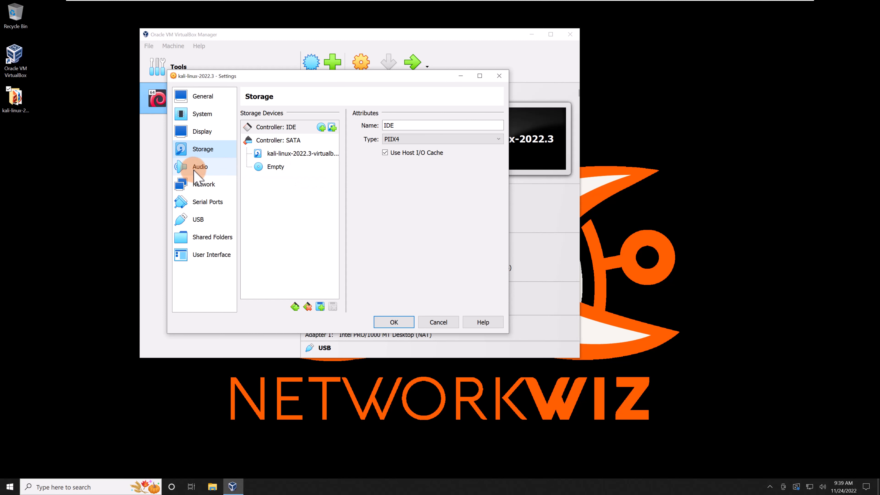
pyautogui.click(202, 170)
# Step: Examine the attachment modes available for network Adapter 1 and check the host computer's network connection
pyautogui.click(203, 183)
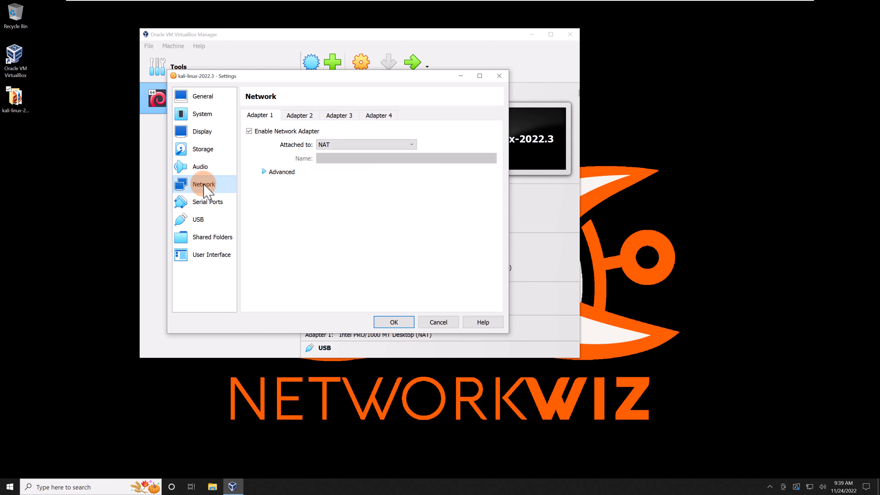
pyautogui.click(299, 117)
pyautogui.click(259, 115)
pyautogui.click(350, 145)
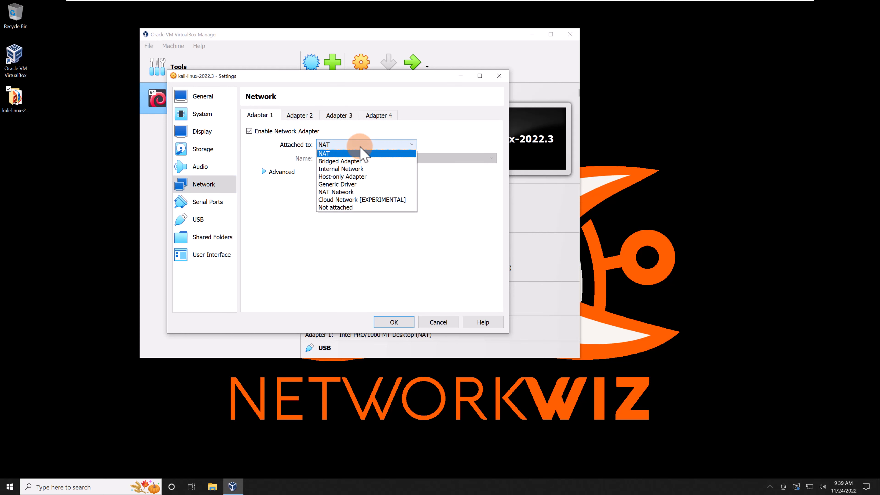
pyautogui.click(347, 153)
pyautogui.click(357, 145)
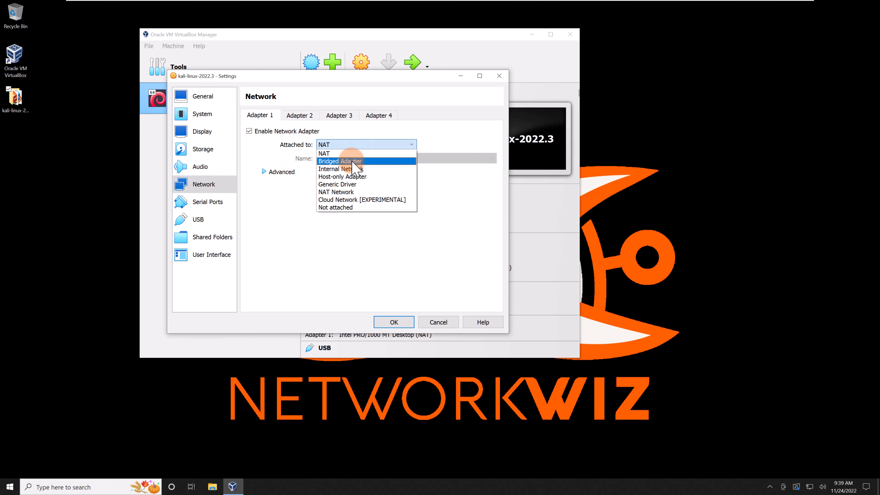
pyautogui.click(496, 54)
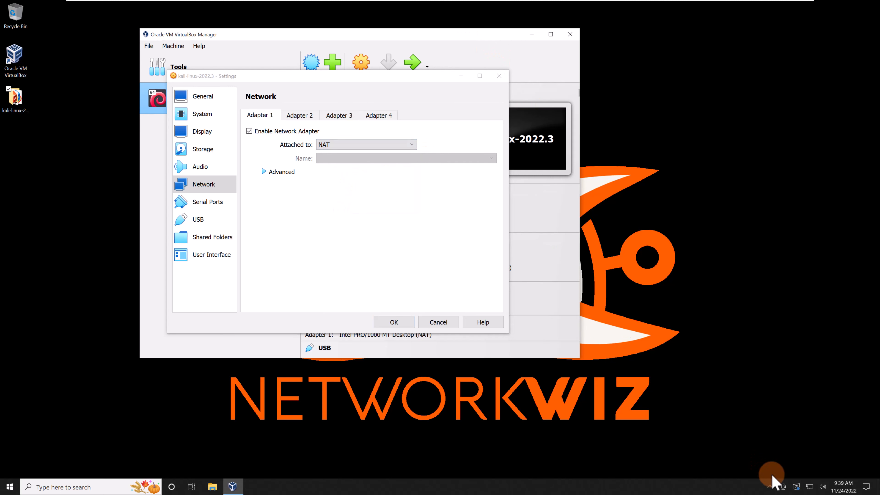
pyautogui.click(813, 488)
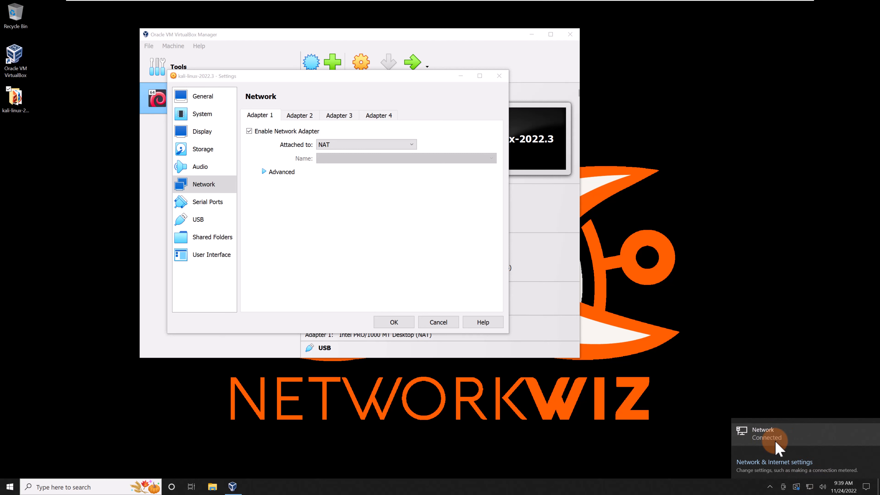
pyautogui.click(417, 245)
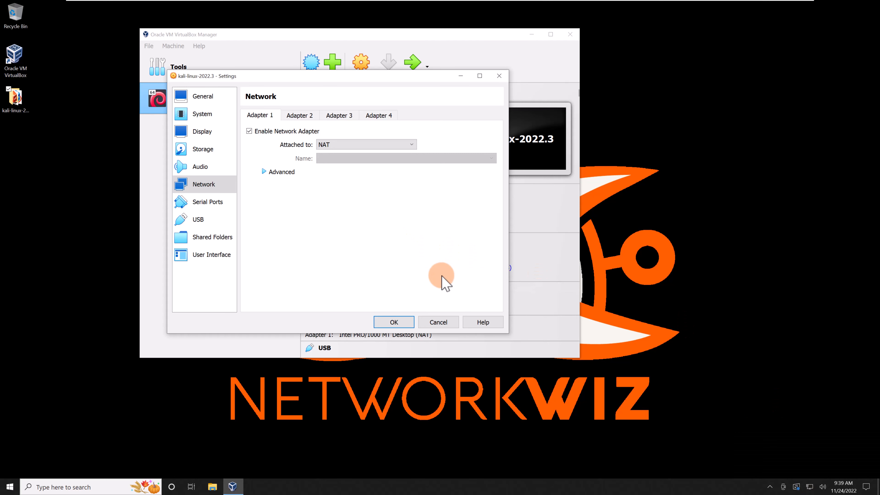
# Step: Look through the serial port, USB and shared folder settings, and save the virtual machine's settings
pyautogui.click(204, 204)
pyautogui.click(200, 221)
pyautogui.click(209, 239)
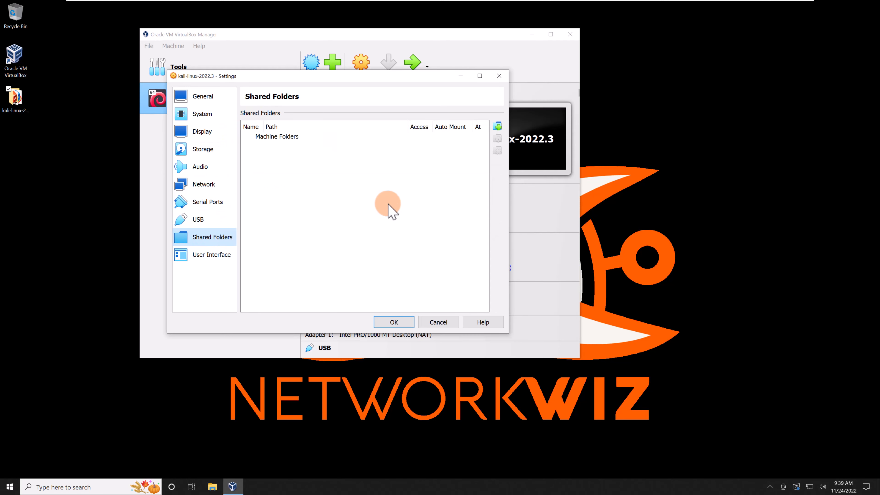
pyautogui.click(198, 96)
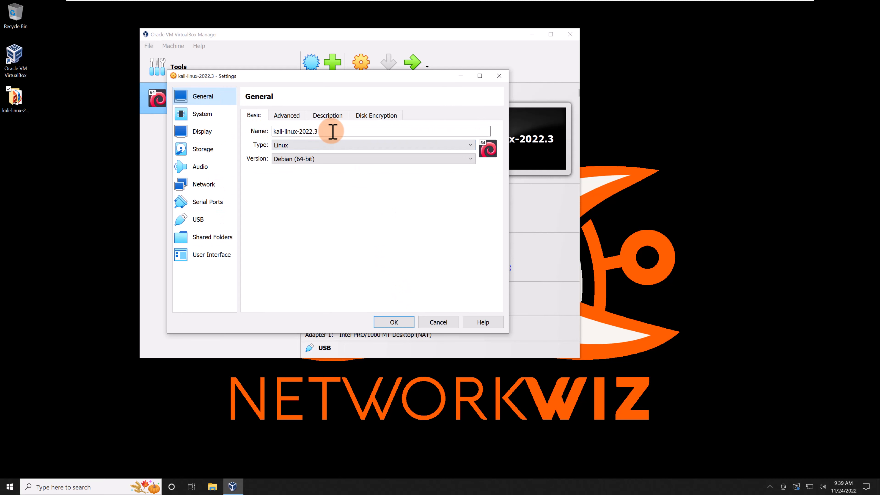
pyautogui.click(394, 322)
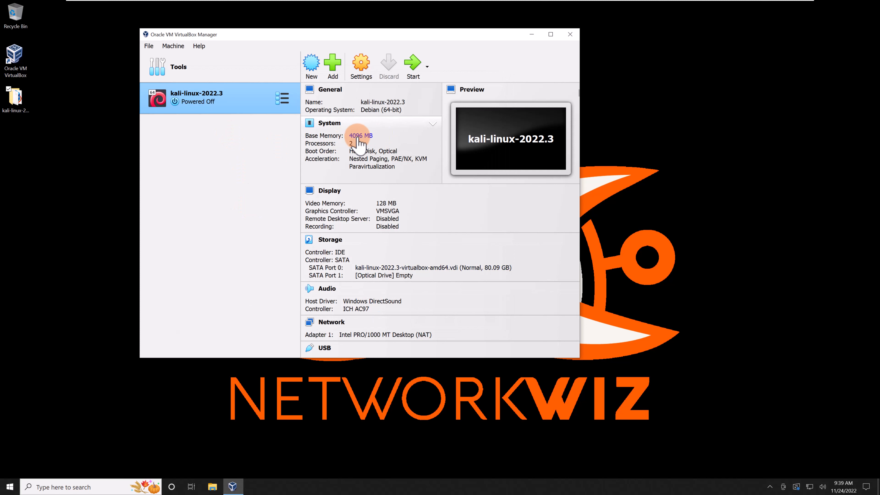
pyautogui.click(283, 99)
pyautogui.click(245, 131)
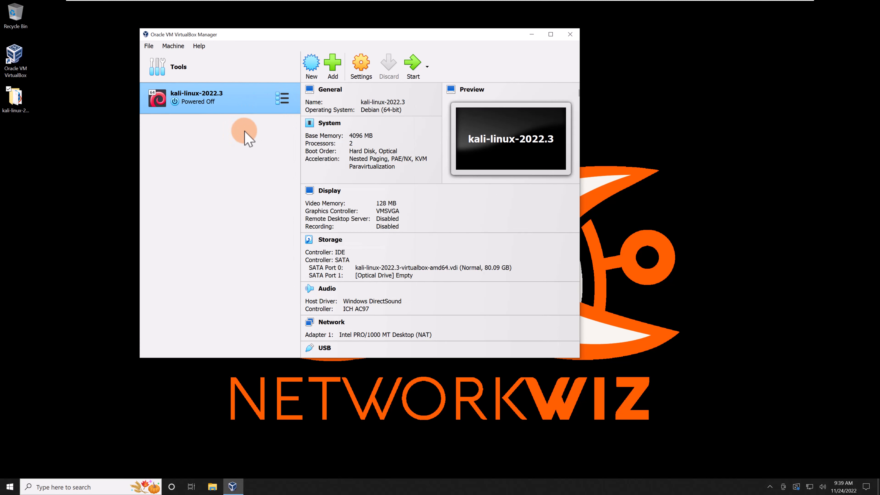
pyautogui.click(284, 100)
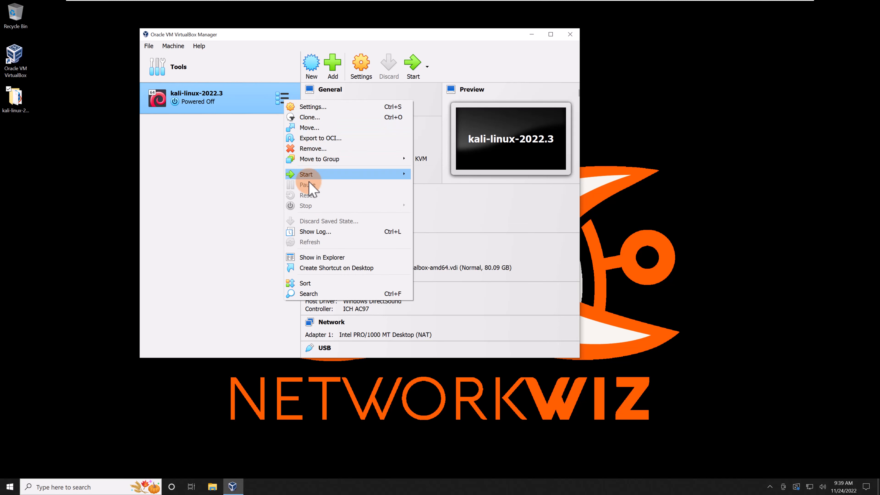
pyautogui.moveTo(314, 177)
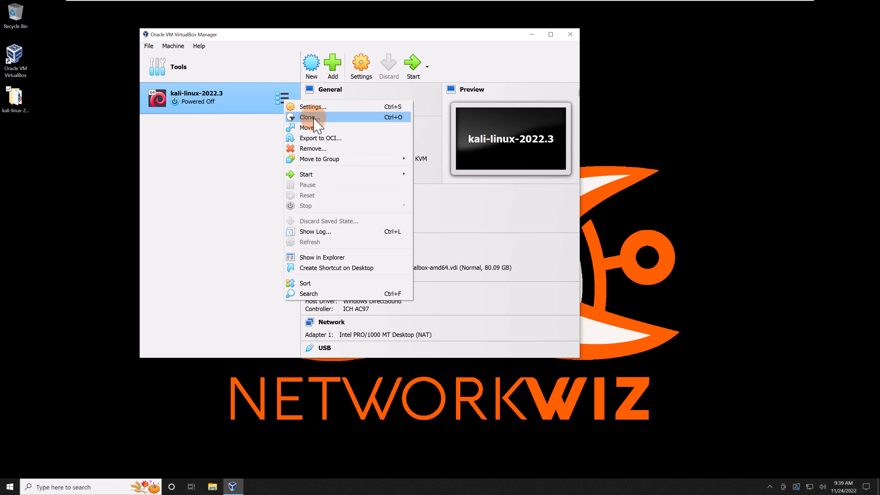
pyautogui.click(199, 94)
# Step: Start cloning the kali-linux-2022.3 machine under the name "Kali Linux VM02" and continue to the clone type options
pyautogui.rightClick(244, 103)
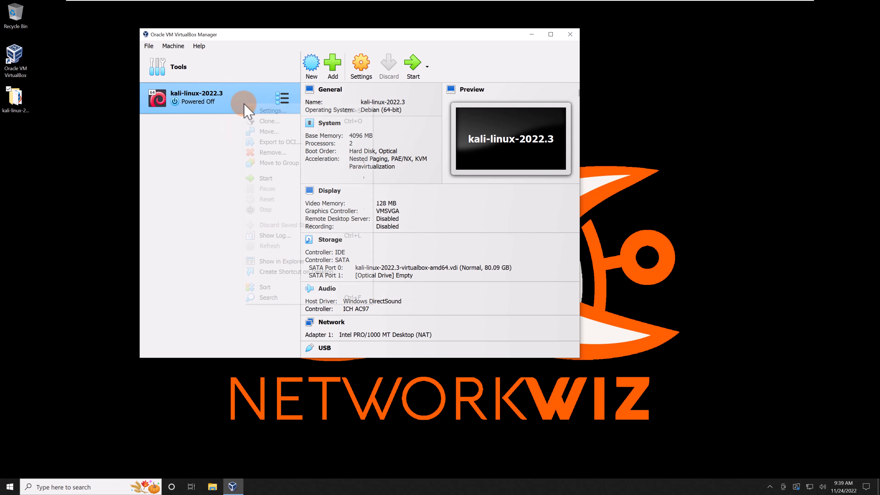
pyautogui.click(268, 121)
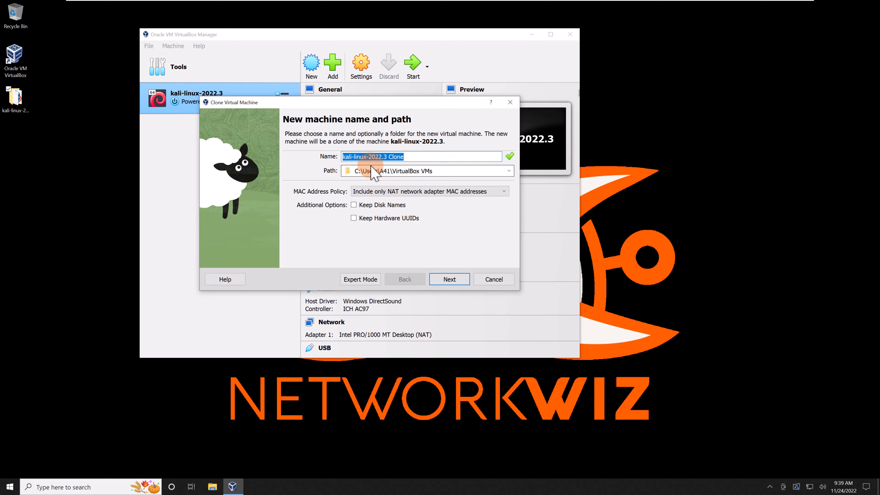
pyautogui.doubleClick(397, 157)
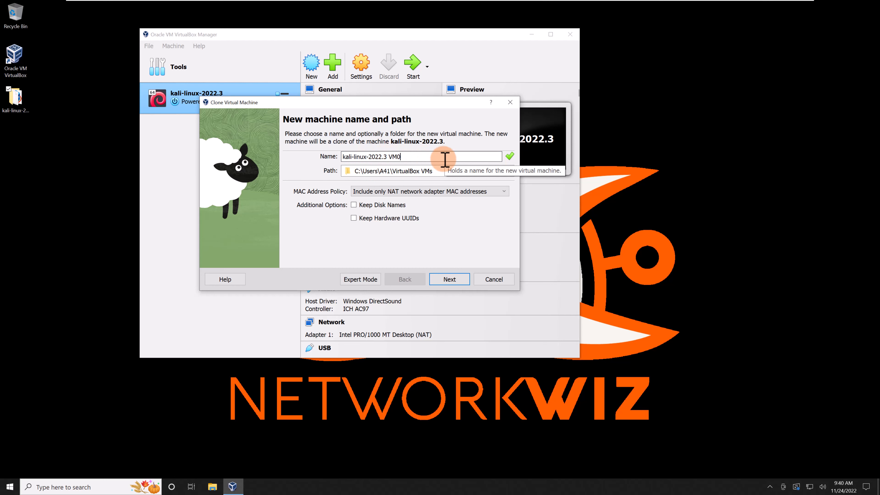
pyautogui.write('VM02')
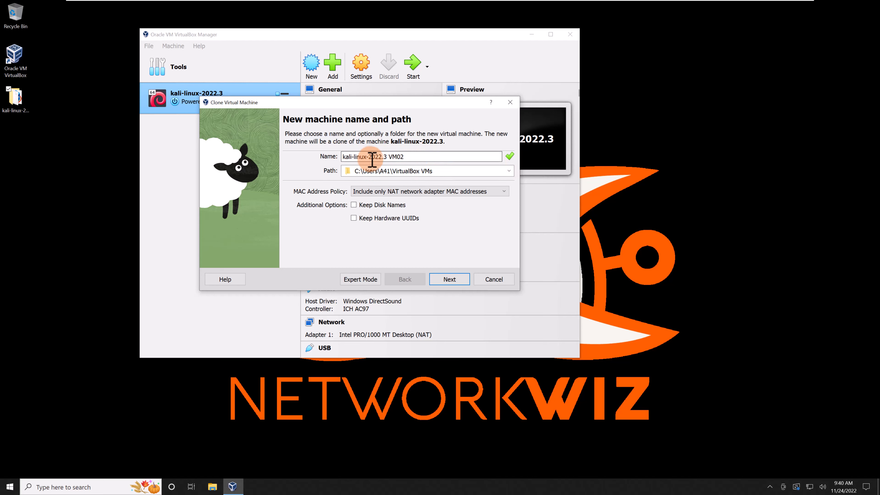
pyautogui.moveTo(388, 157); pyautogui.dragTo(290, 157)
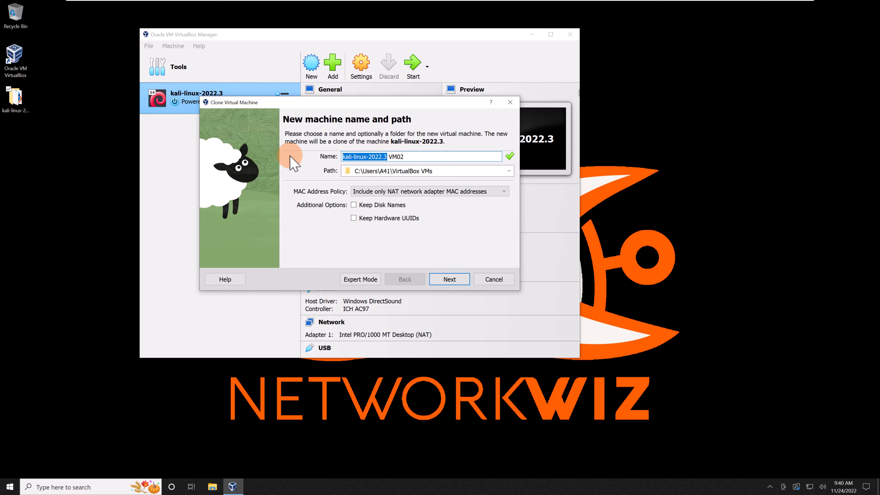
pyautogui.write('K')
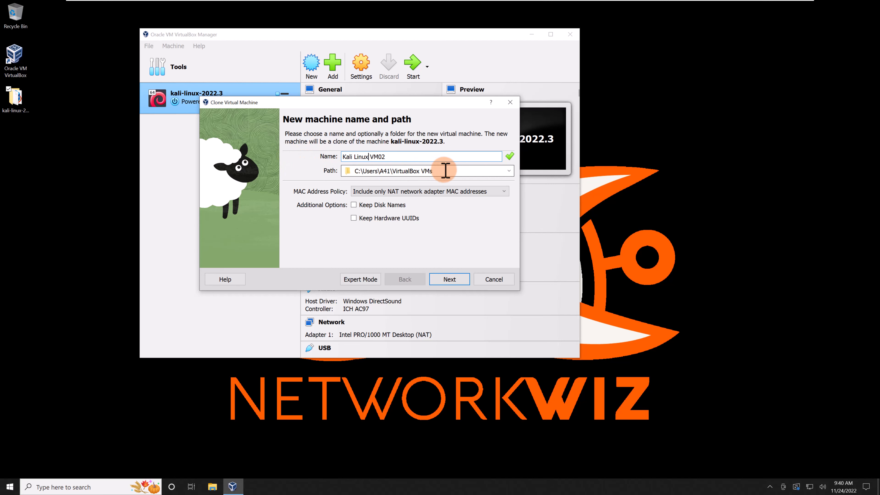
pyautogui.moveTo(446, 171); pyautogui.dragTo(339, 171)
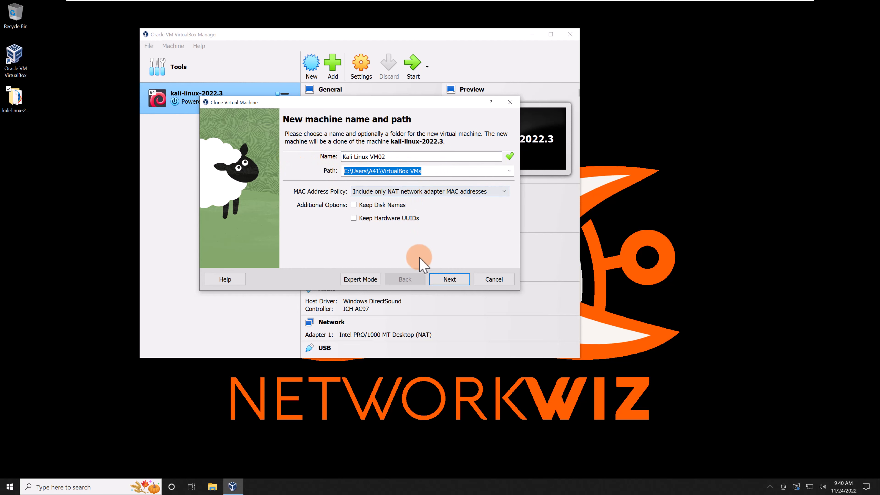
pyautogui.click(450, 280)
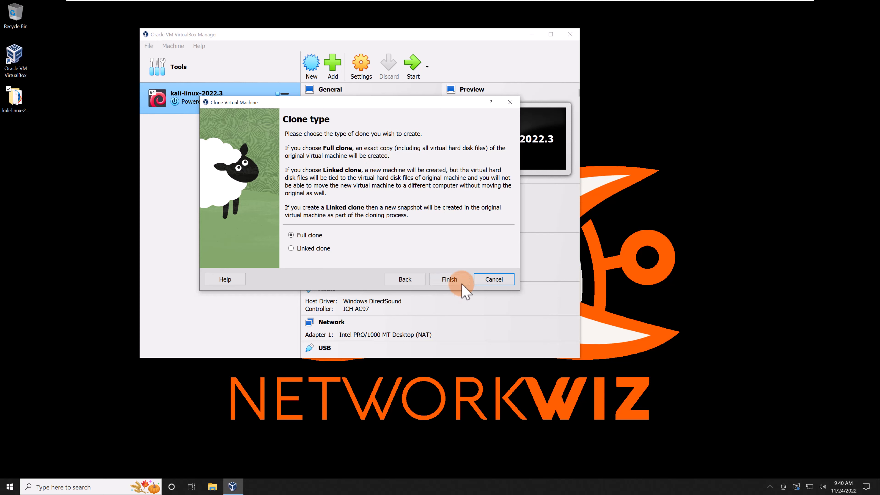
# Step: Create Kali Linux VM02 as a full clone, and start the original kali-linux-2022.3 virtual machine
pyautogui.click(451, 280)
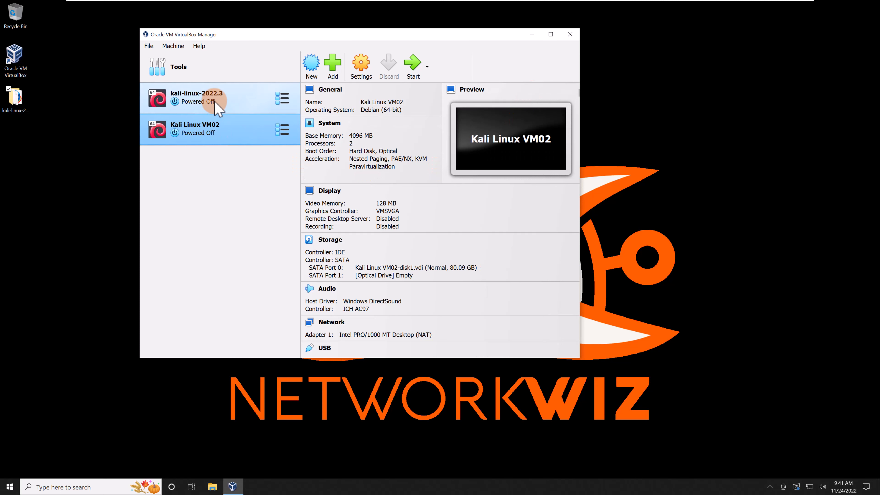
pyautogui.click(232, 100)
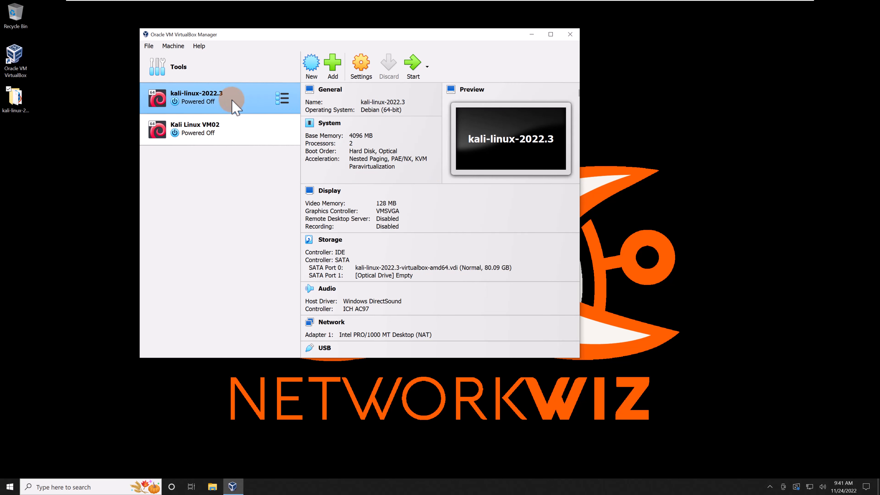
pyautogui.click(415, 70)
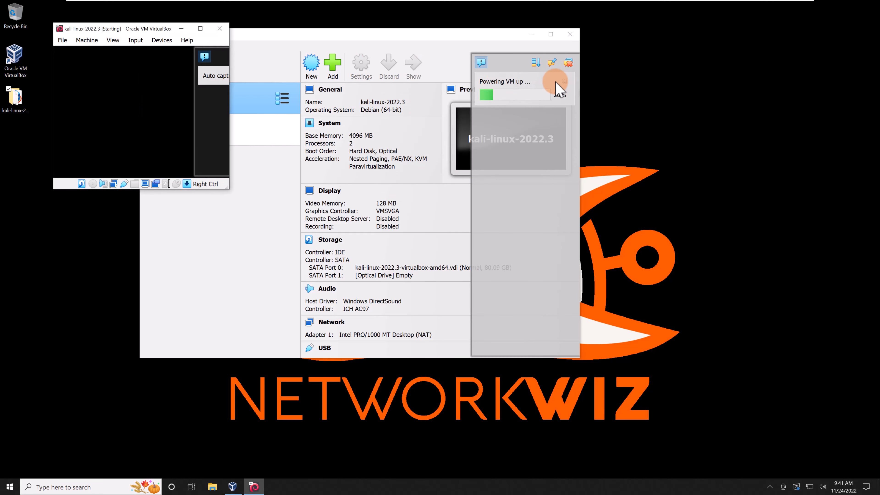
# Step: Move the kali-linux-2022.3 machine window and the VirtualBox Manager window apart so neither covers the other
pyautogui.moveTo(114, 28); pyautogui.dragTo(613, 87)
pyautogui.click(403, 85)
pyautogui.moveTo(407, 33); pyautogui.dragTo(319, 37)
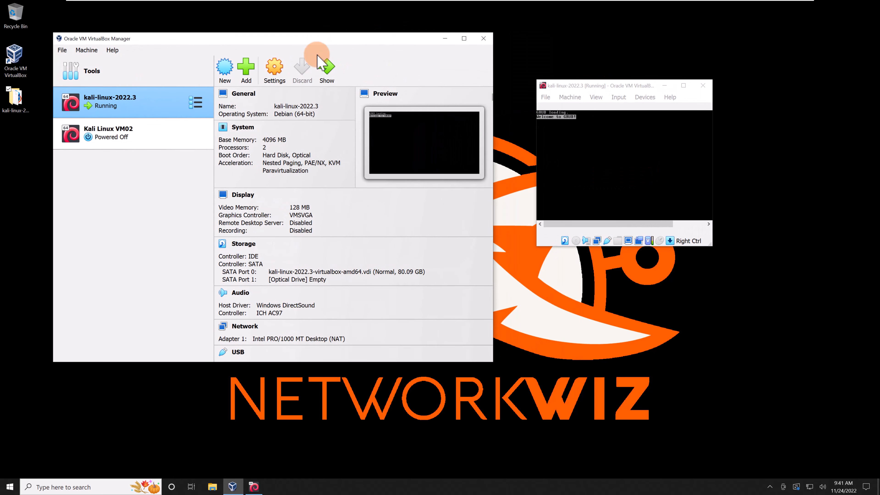
# Step: Start the Kali Linux VM02 virtual machine and minimize the VirtualBox Manager window
pyautogui.click(140, 135)
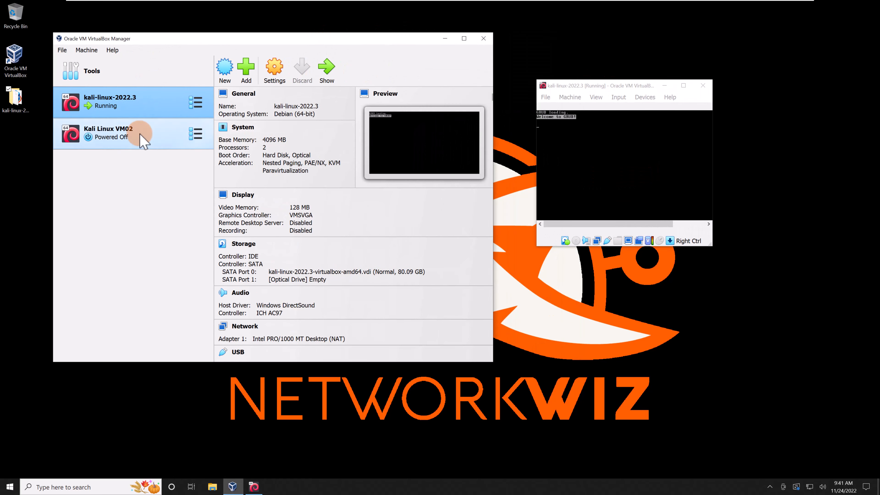
pyautogui.click(326, 67)
pyautogui.click(445, 38)
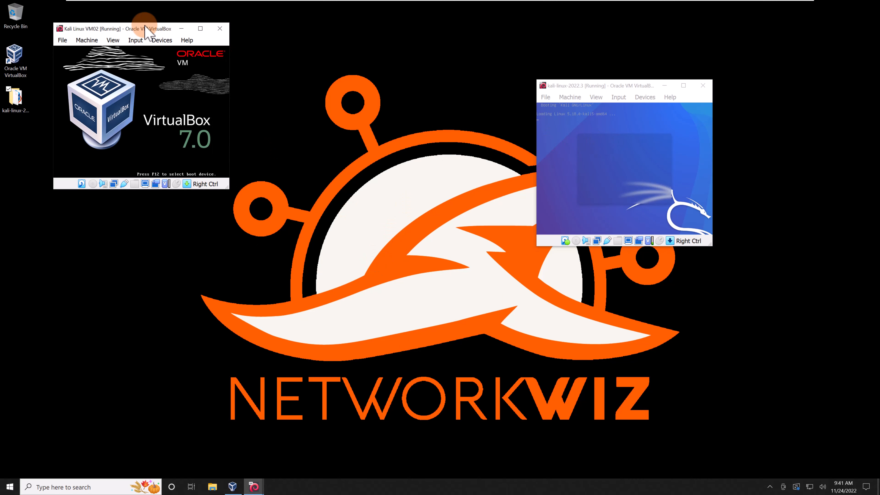
# Step: Arrange the two running machine windows side by side, and let Kali Linux VM02 capture the mouse and keyboard
pyautogui.moveTo(144, 28); pyautogui.dragTo(249, 87)
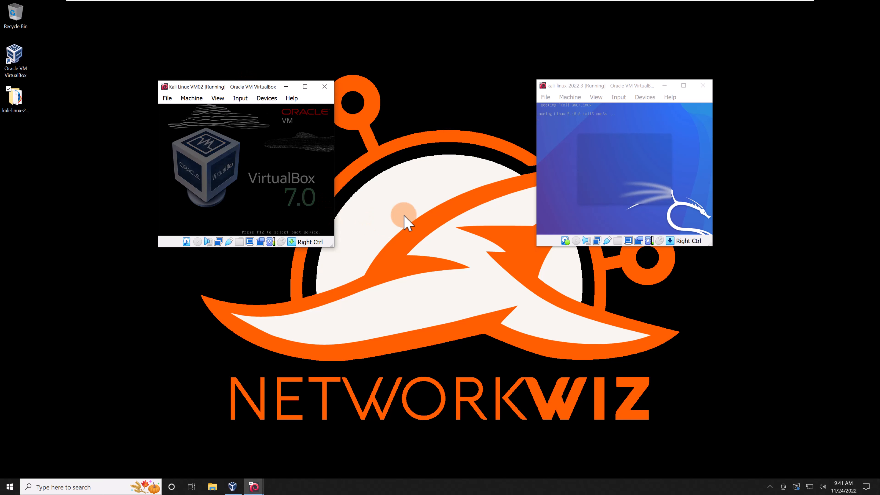
pyautogui.moveTo(577, 87); pyautogui.dragTo(519, 85)
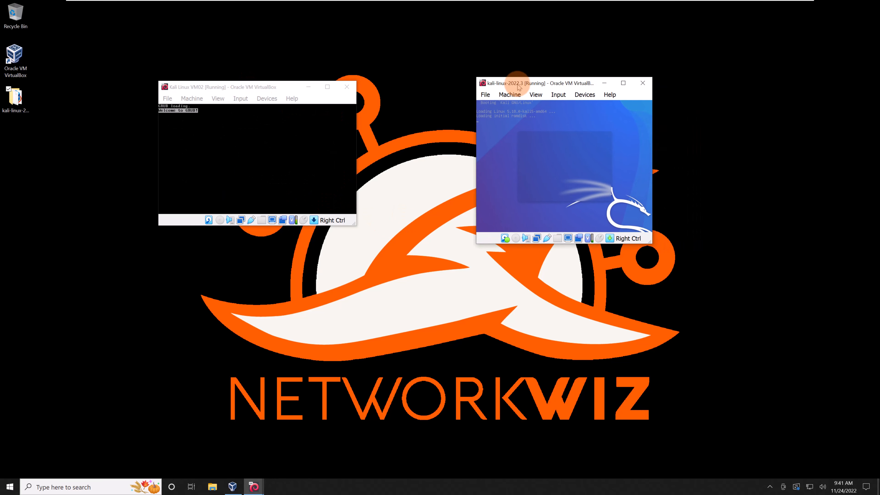
pyautogui.moveTo(356, 224); pyautogui.dragTo(400, 281)
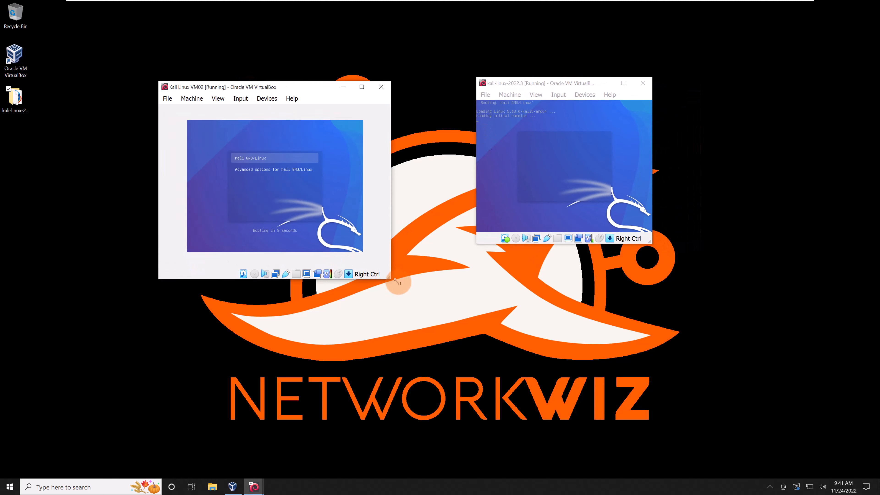
pyautogui.click(279, 174)
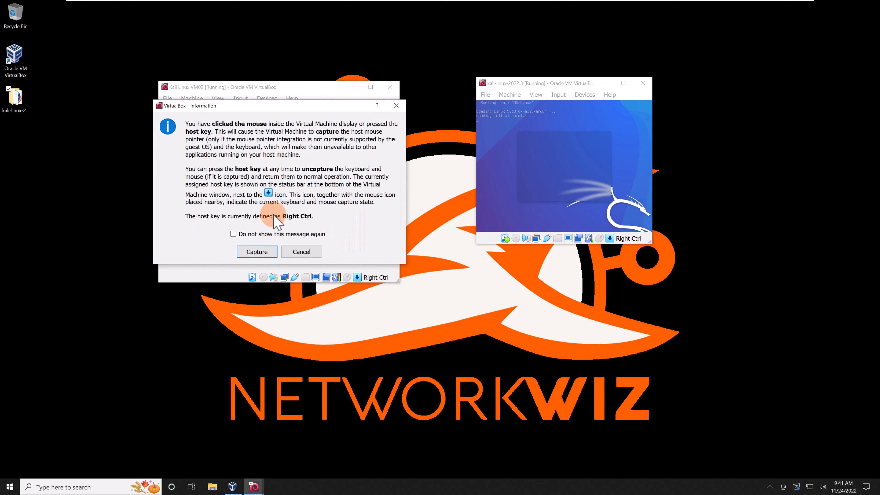
pyautogui.click(269, 250)
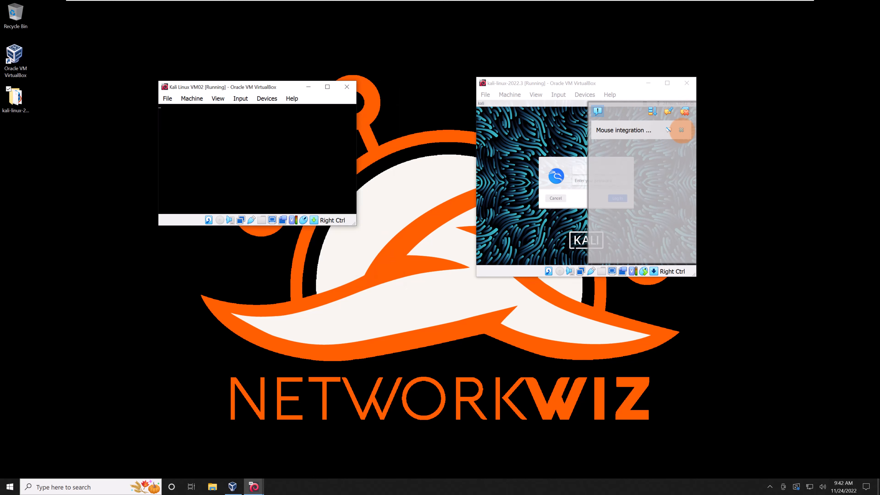
# Step: Dismiss the mouse integration notifications and log in to the kali-linux-2022.3 machine with the account's username and password
pyautogui.click(578, 169)
pyautogui.click(682, 131)
pyautogui.click(583, 169)
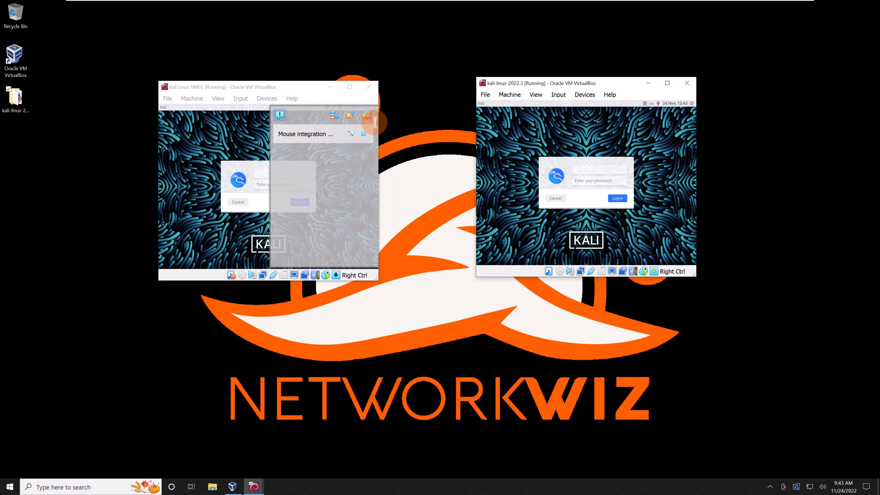
pyautogui.click(367, 116)
pyautogui.click(588, 169)
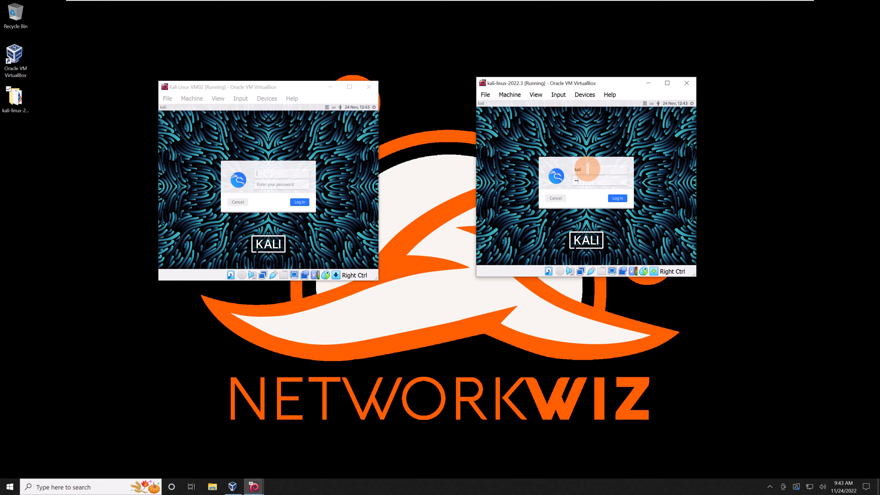
pyautogui.press('Return')
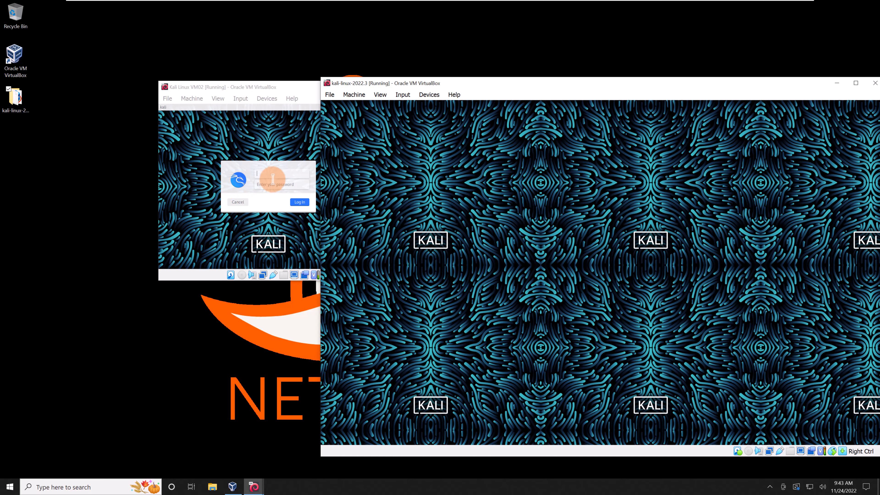
# Step: Log in to the Kali Linux VM02 machine with the account's username and password
pyautogui.click(273, 175)
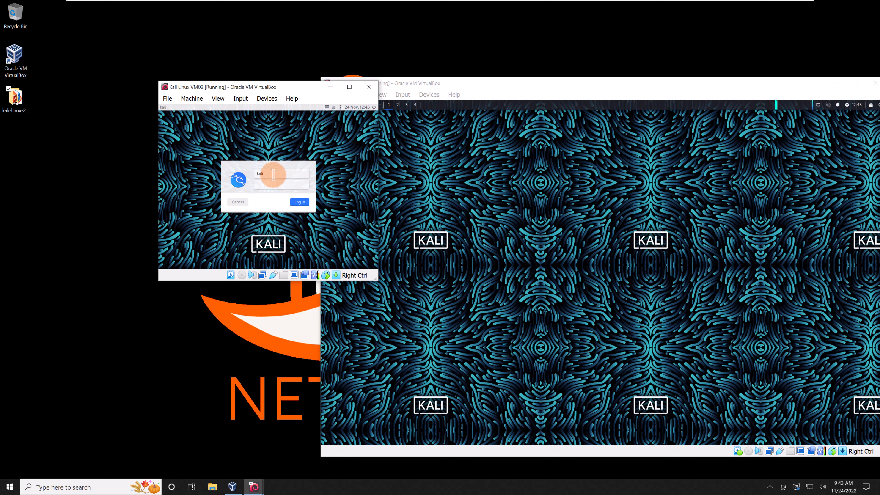
pyautogui.write('kali')
pyautogui.press('Return')
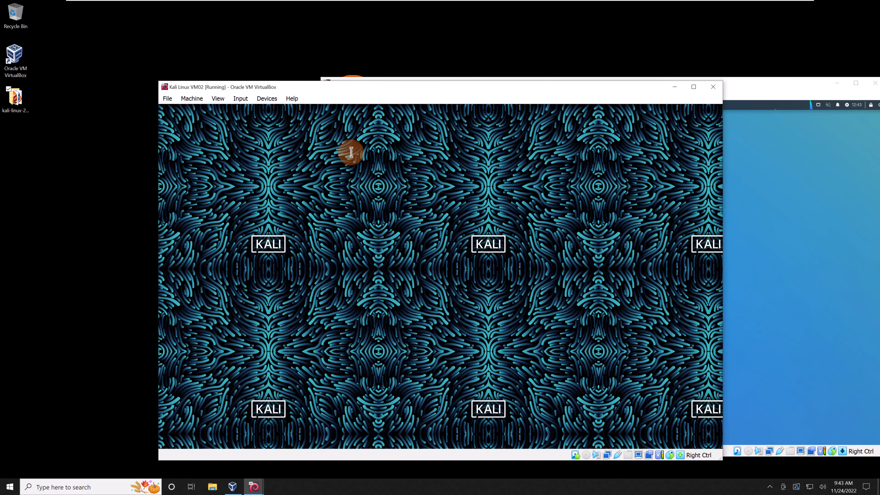
# Step: Minimize the Kali Linux VM02 window and maximize the kali-linux-2022.3 window
pyautogui.moveTo(400, 89); pyautogui.dragTo(281, 45)
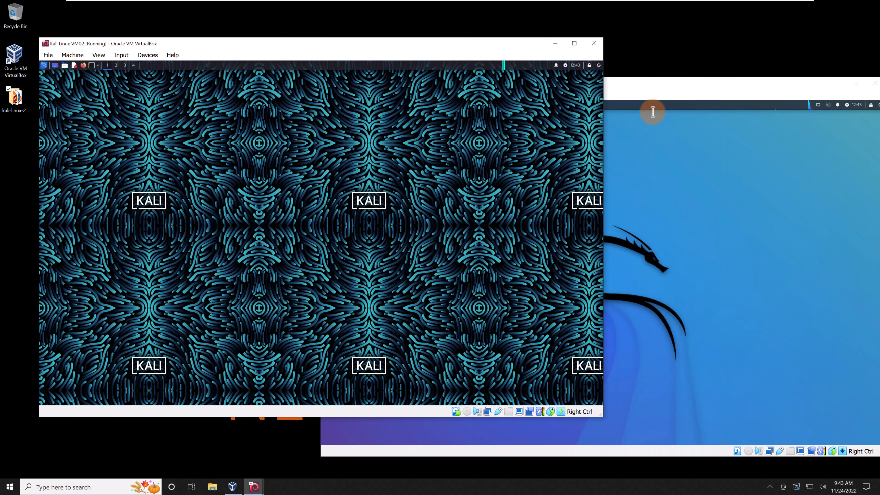
pyautogui.click(556, 44)
pyautogui.moveTo(674, 83); pyautogui.dragTo(387, 43)
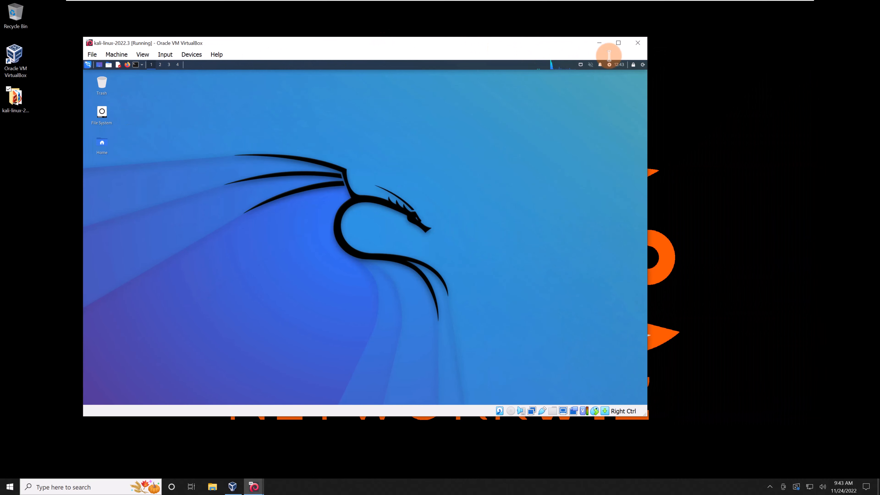
pyautogui.click(618, 43)
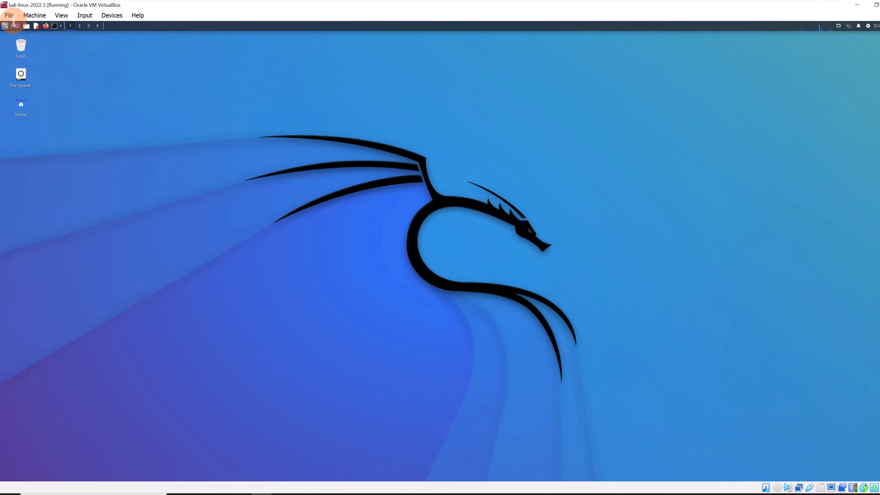
# Step: Open Wired connection 1 for editing from Kali's advanced network configuration
pyautogui.click(6, 25)
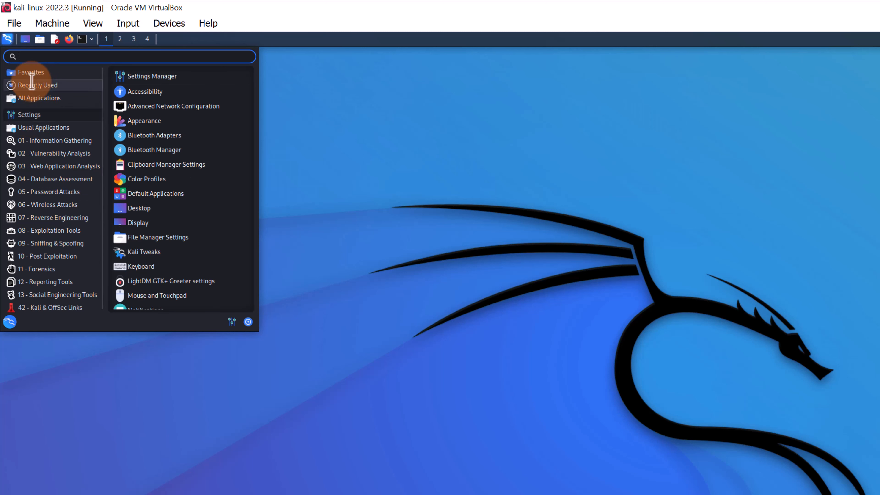
pyautogui.click(154, 77)
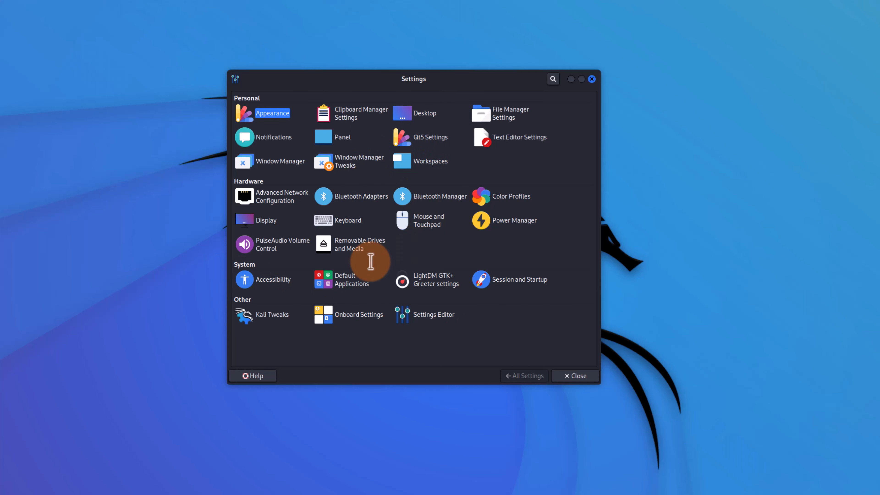
pyautogui.click(276, 200)
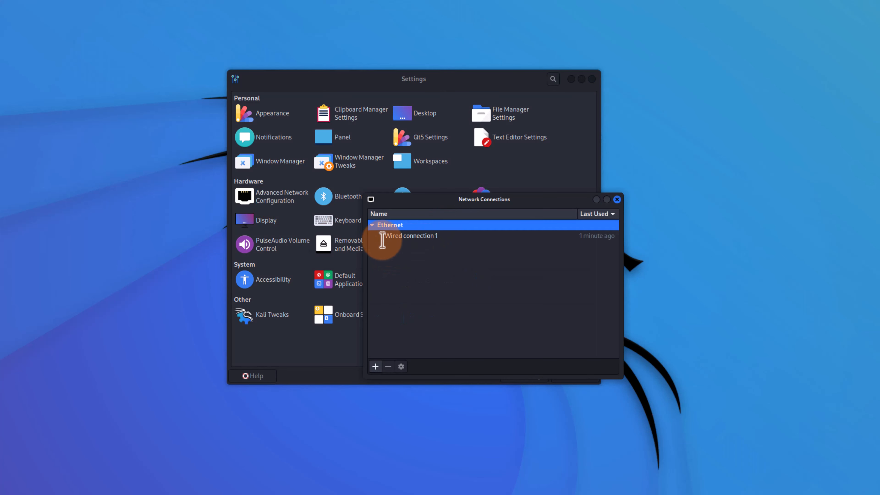
pyautogui.click(409, 236)
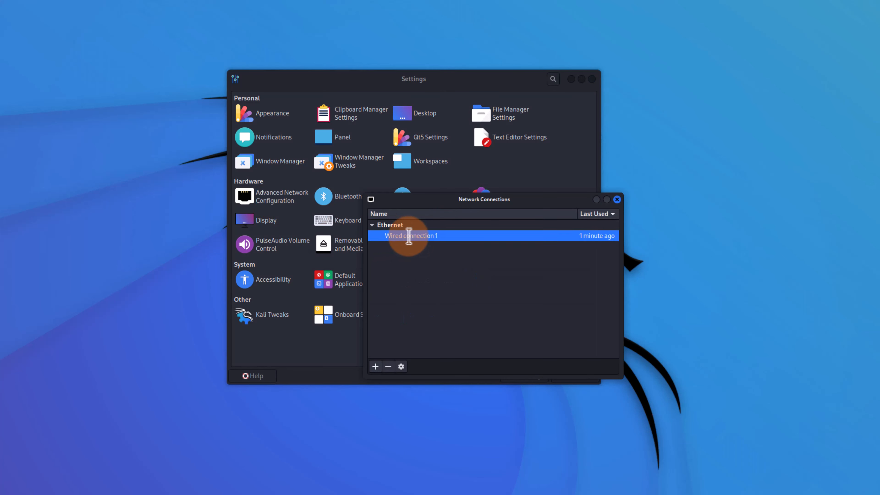
pyautogui.click(400, 366)
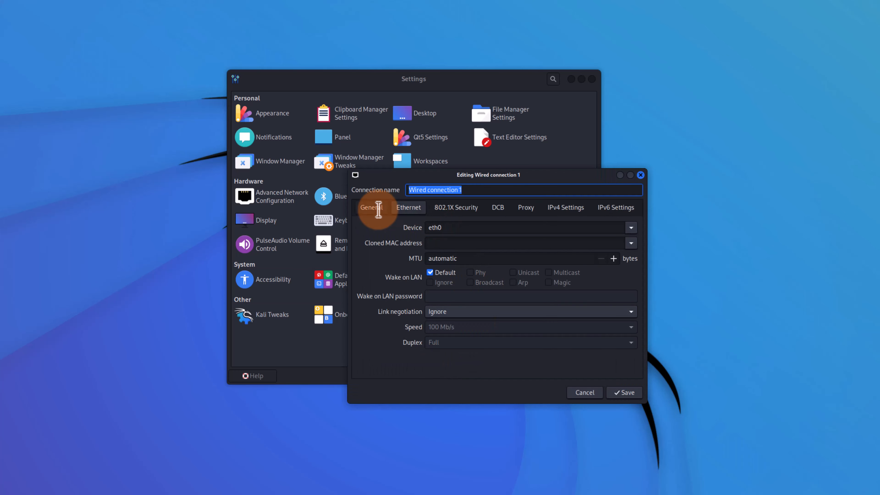
# Step: Examine Wired connection 1's general, Ethernet, 802.1X security, DCB and IPv4 settings, and leave the network connections without saving
pyautogui.click(378, 209)
pyautogui.click(409, 209)
pyautogui.click(445, 210)
pyautogui.click(505, 205)
pyautogui.click(544, 206)
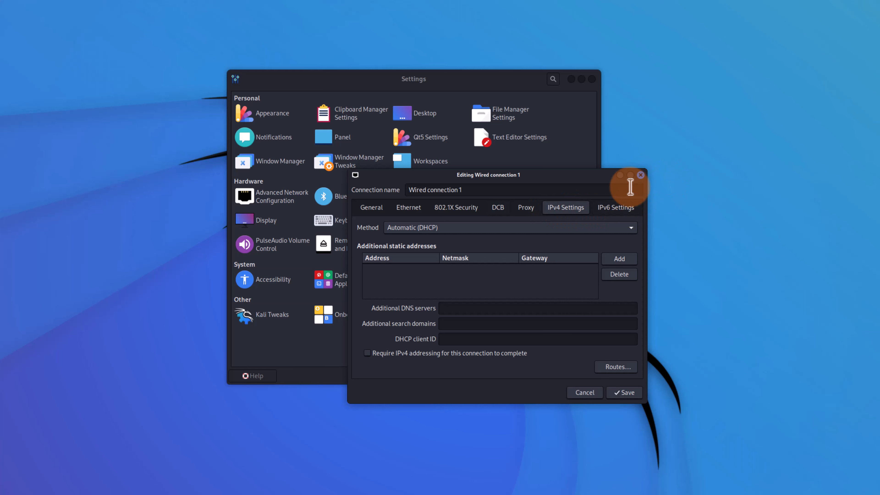
pyautogui.click(585, 392)
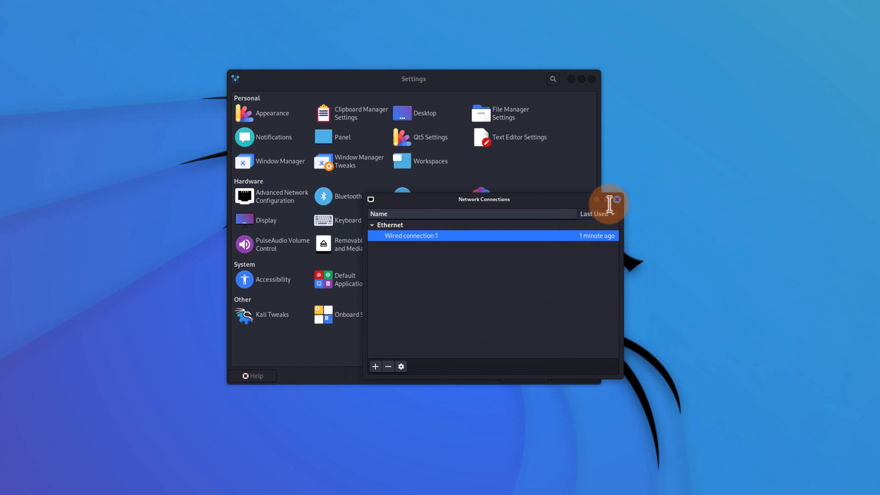
pyautogui.click(617, 199)
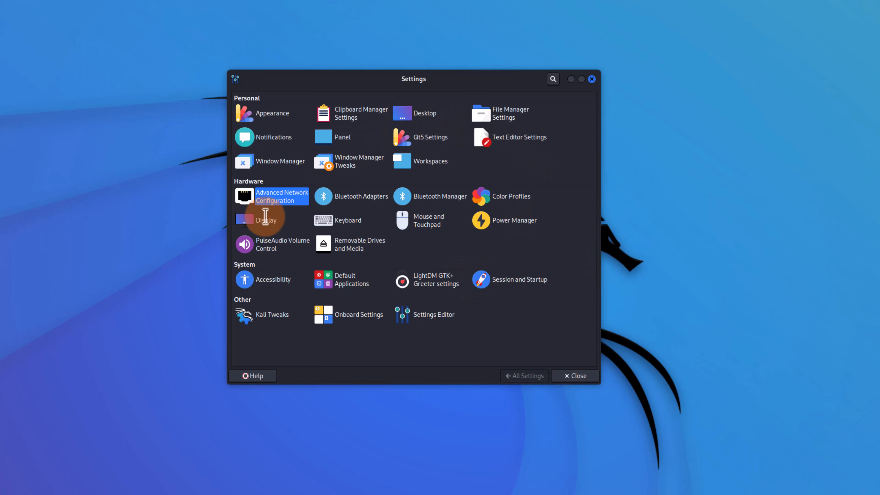
# Step: Review Kali's general and advanced display settings, including the available displays, and close the settings
pyautogui.click(254, 219)
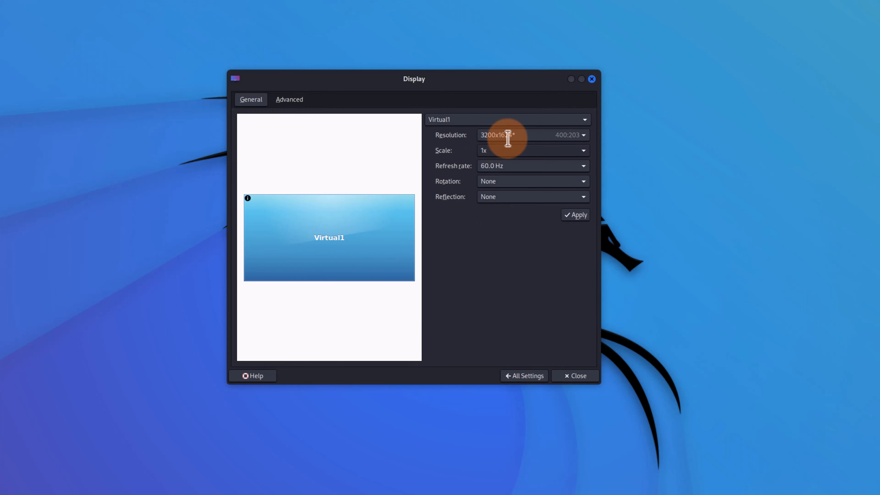
pyautogui.click(293, 101)
pyautogui.click(251, 99)
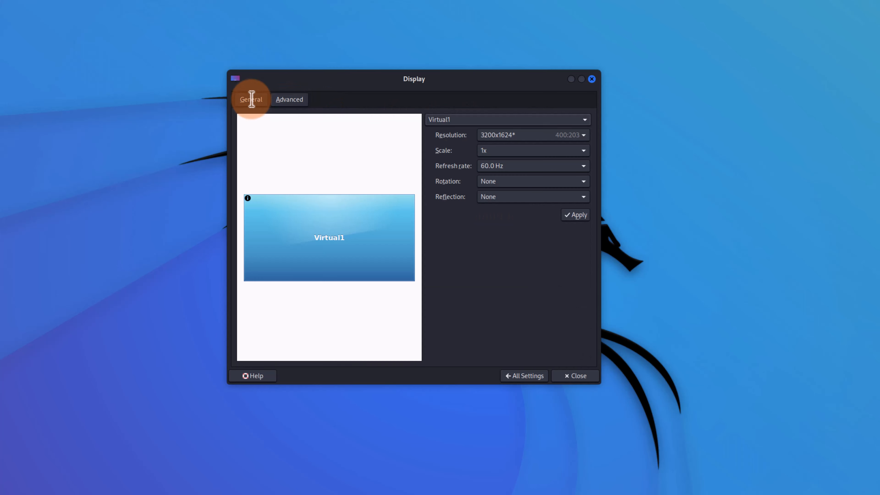
pyautogui.click(511, 118)
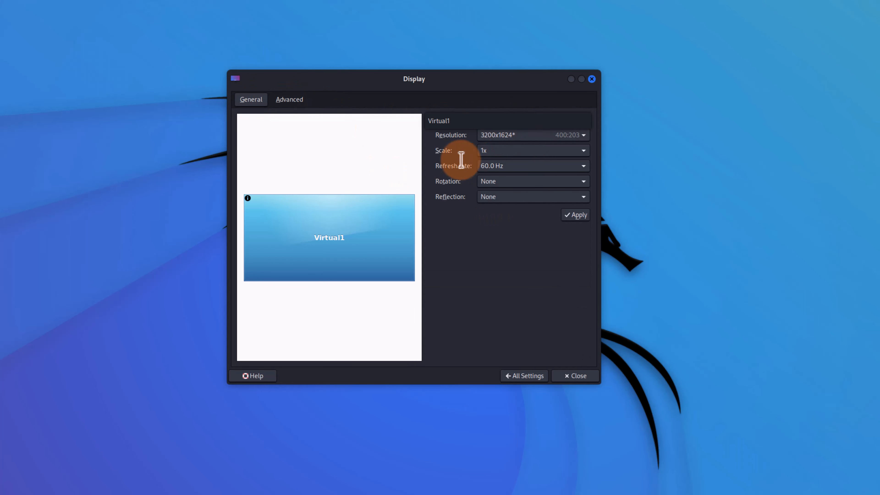
pyautogui.click(580, 380)
pyautogui.click(576, 376)
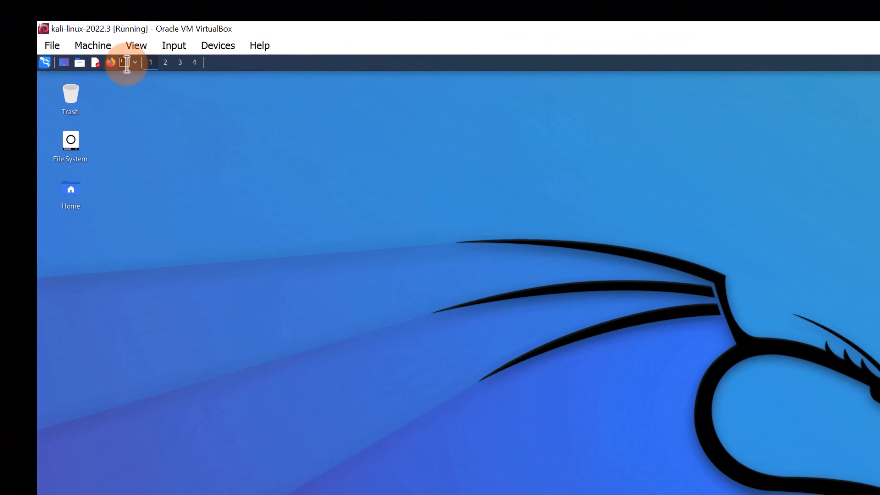
# Step: Open a terminal window in Kali and move it closer to the middle of the desktop
pyautogui.click(126, 63)
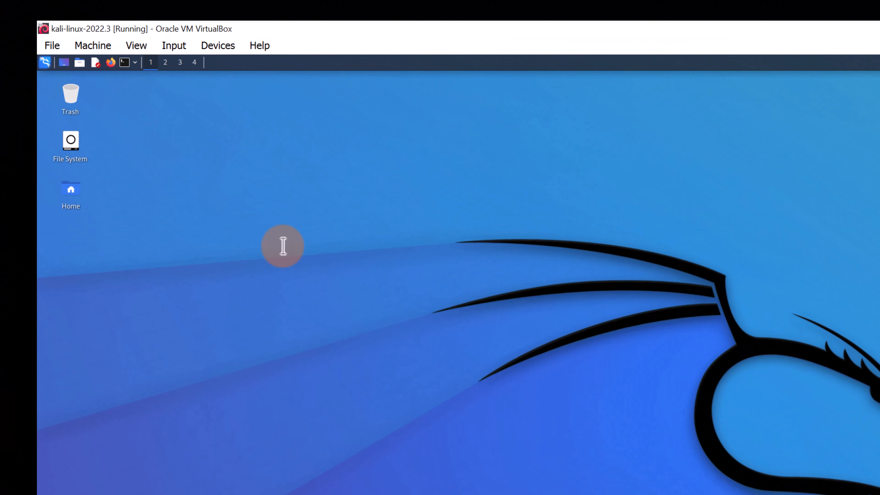
pyautogui.click(425, 340)
pyautogui.moveTo(336, 127); pyautogui.dragTo(495, 212)
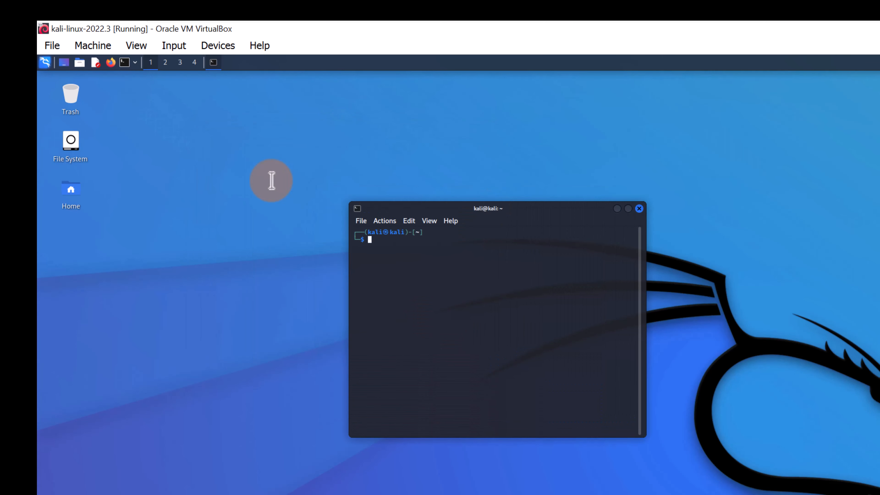
# Step: Zoom in on the Kali terminal five times to enlarge its text
pyautogui.click(412, 221)
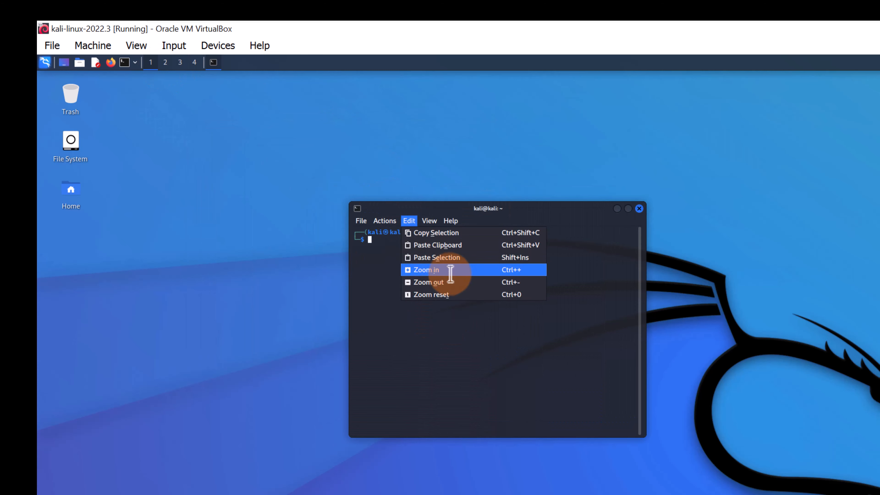
pyautogui.click(516, 269)
pyautogui.click(409, 221)
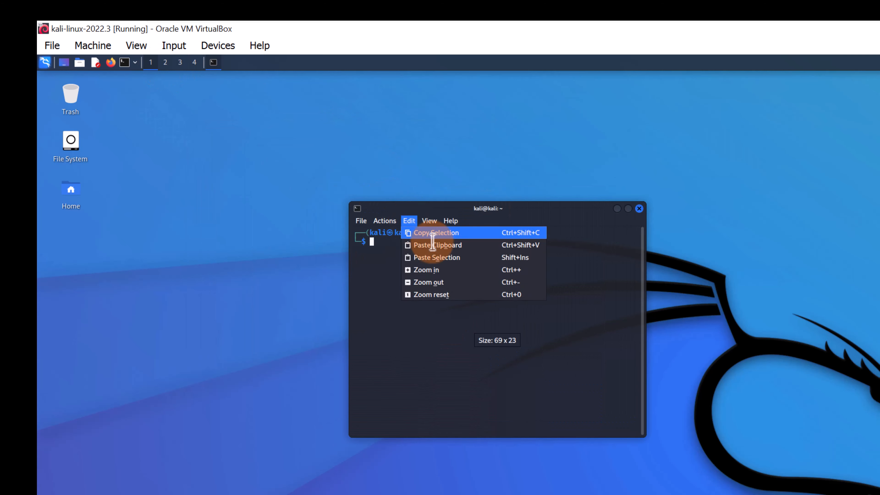
pyautogui.click(450, 270)
pyautogui.click(409, 221)
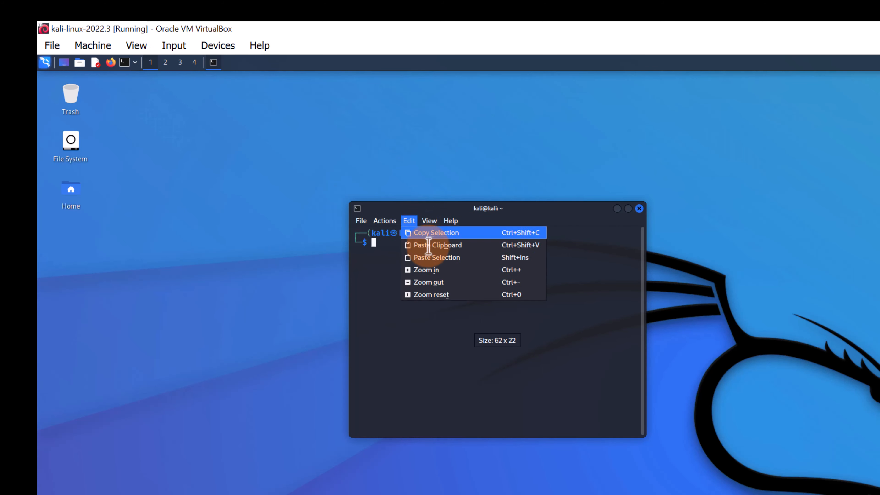
pyautogui.click(436, 270)
pyautogui.click(409, 220)
pyautogui.click(437, 270)
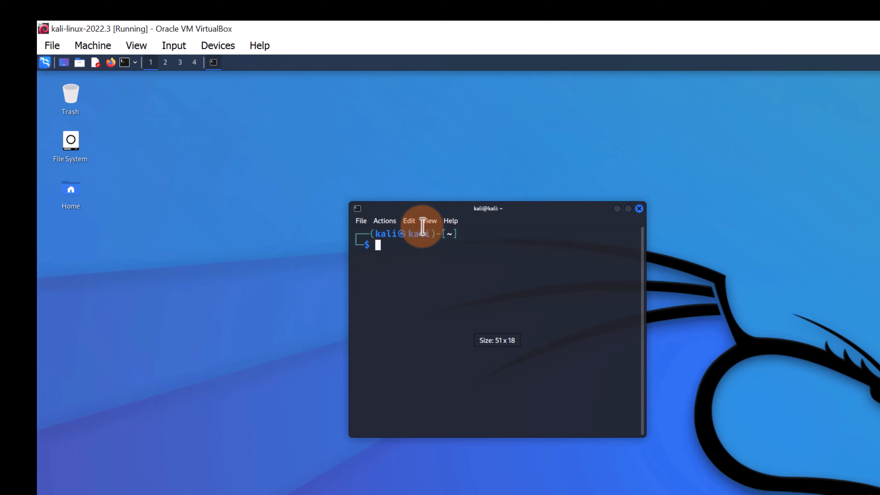
pyautogui.click(410, 221)
pyautogui.click(424, 270)
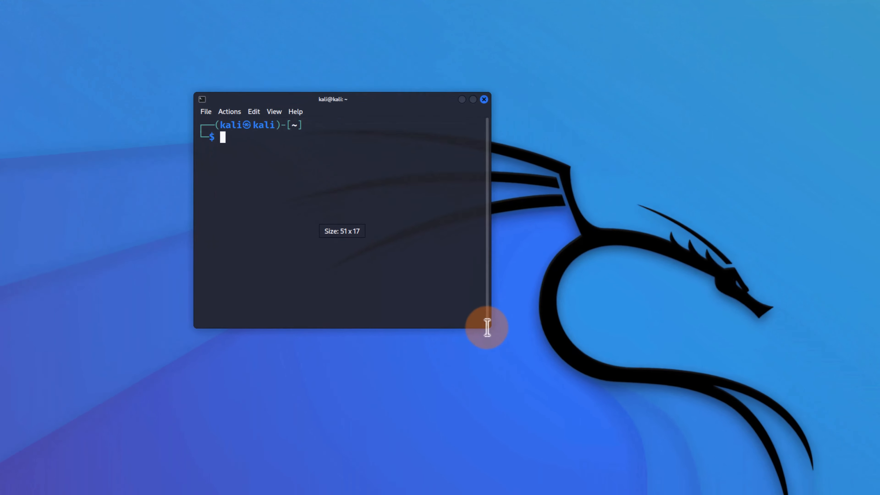
# Step: Enlarge the terminal window to 90 x 30 characters and move it up toward the upper-left of the desktop
pyautogui.moveTo(603, 407); pyautogui.dragTo(674, 474)
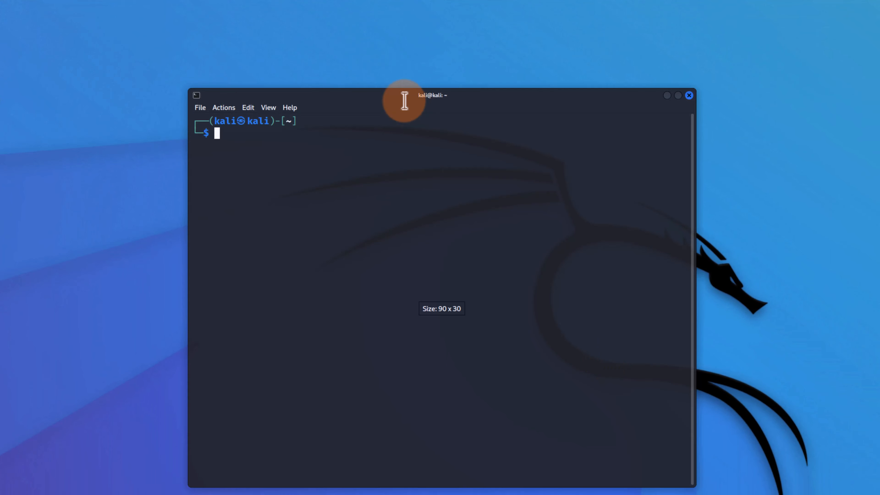
pyautogui.moveTo(397, 100); pyautogui.dragTo(344, 61)
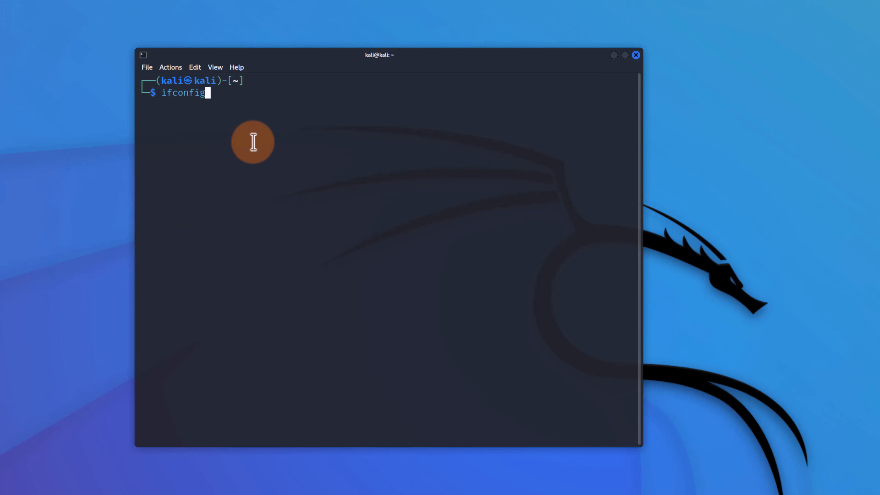
# Step: Run ifconfig in the terminal and check the IPv4 address assigned to eth0
pyautogui.press('Return')
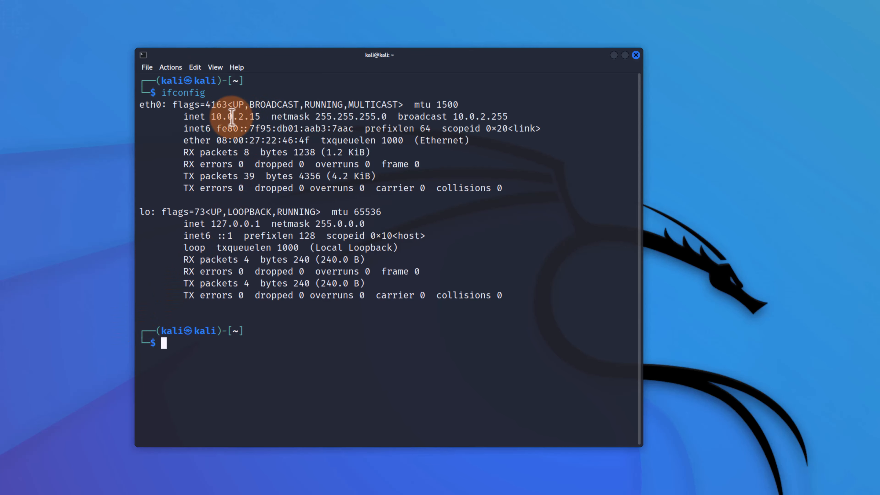
pyautogui.moveTo(212, 116); pyautogui.dragTo(266, 117)
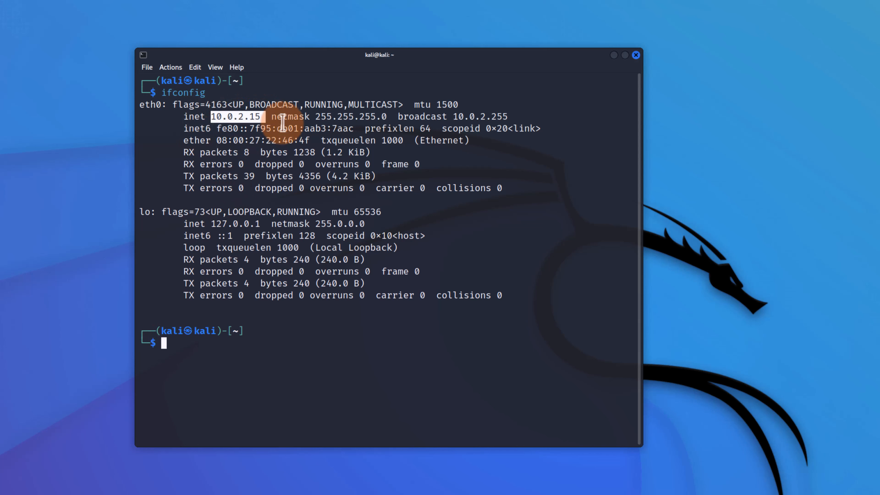
pyautogui.click(241, 117)
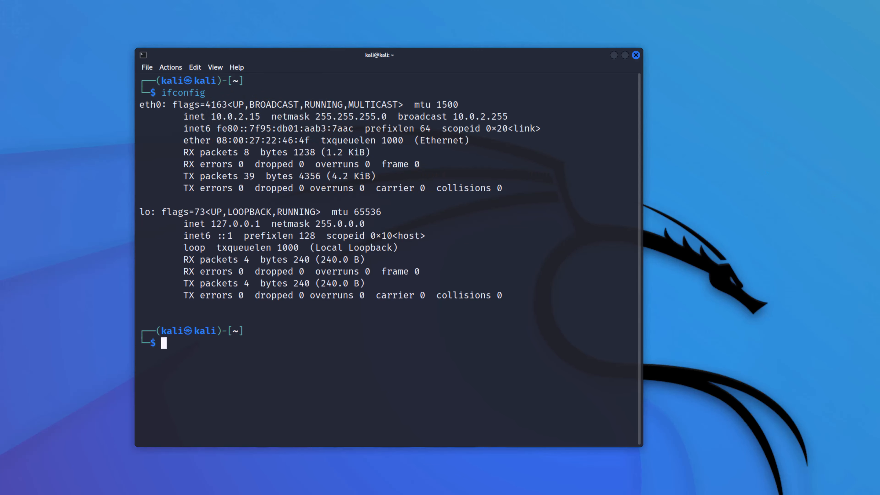
# Step: Switch from the Kali machine to VirtualBox Manager, review the NAT networks in the Network Manager, and minimize the manager
pyautogui.click(831, 5)
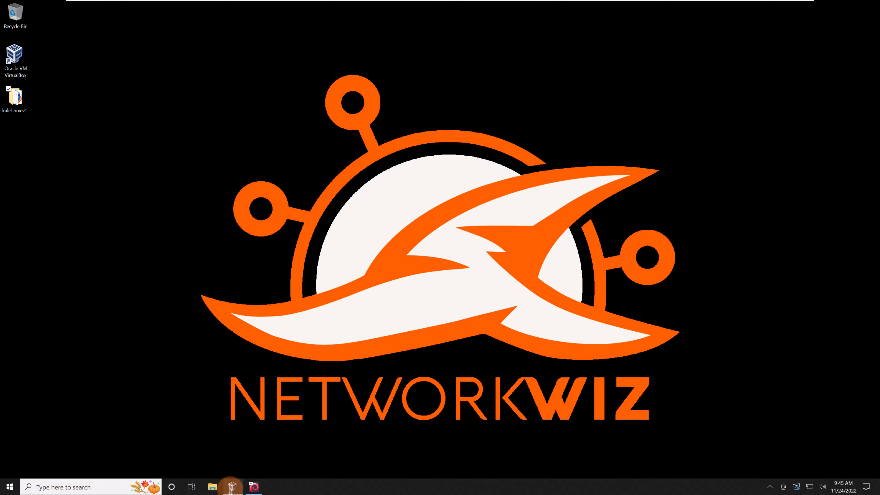
pyautogui.click(232, 487)
pyautogui.click(63, 50)
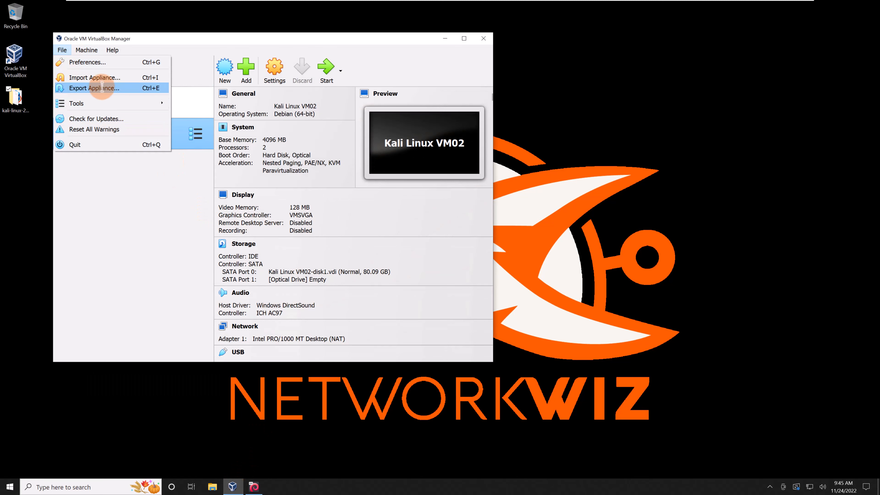
pyautogui.moveTo(100, 103)
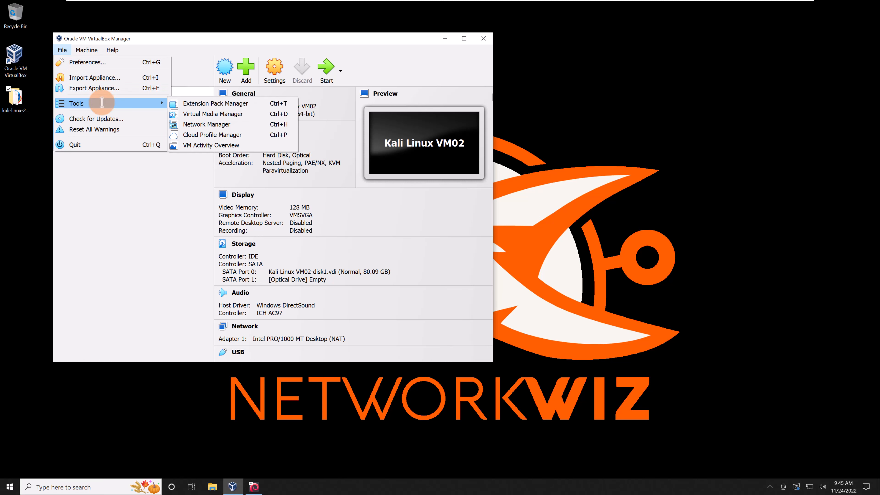
pyautogui.click(211, 125)
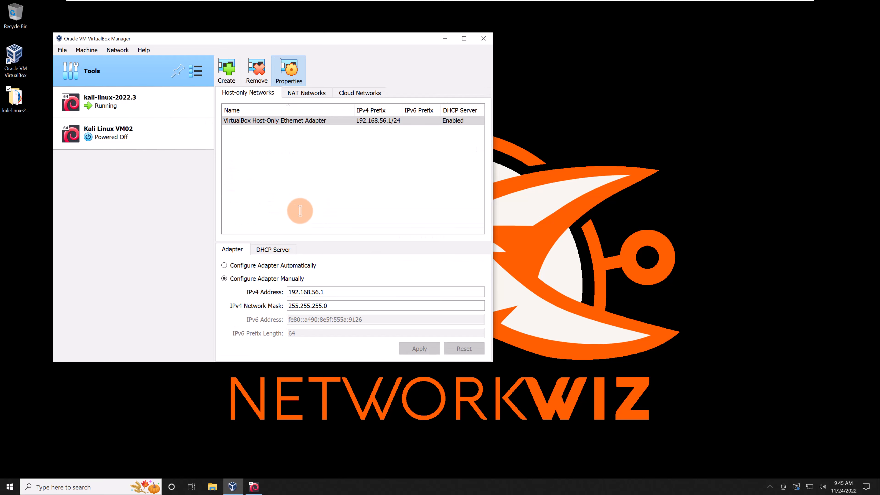
pyautogui.click(306, 93)
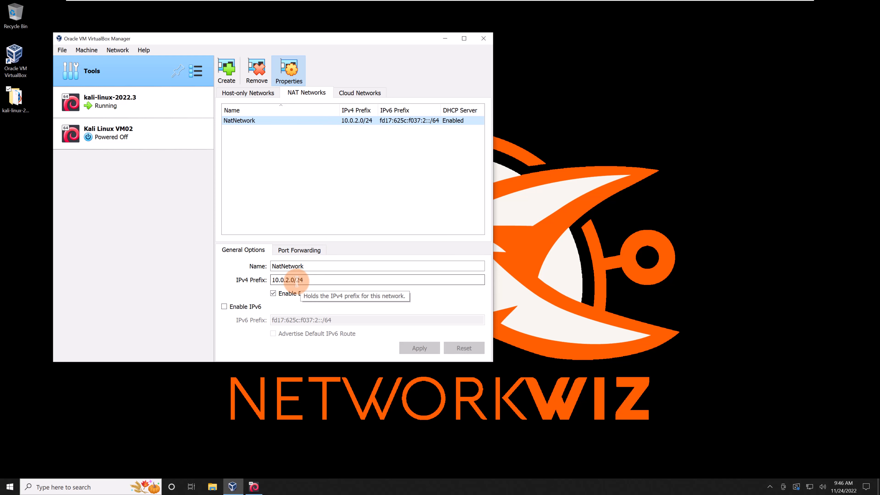
pyautogui.click(443, 38)
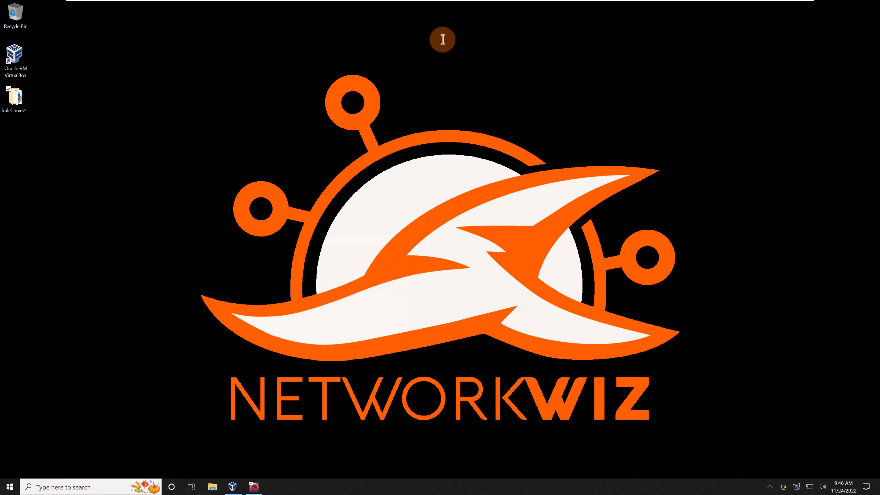
# Step: Bring the minimized VirtualBox Manager window back onto the host desktop
pyautogui.click(241, 489)
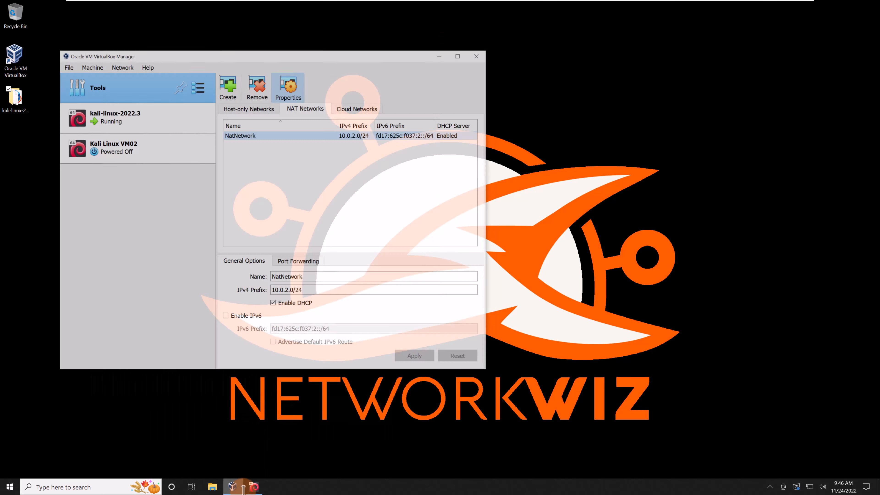